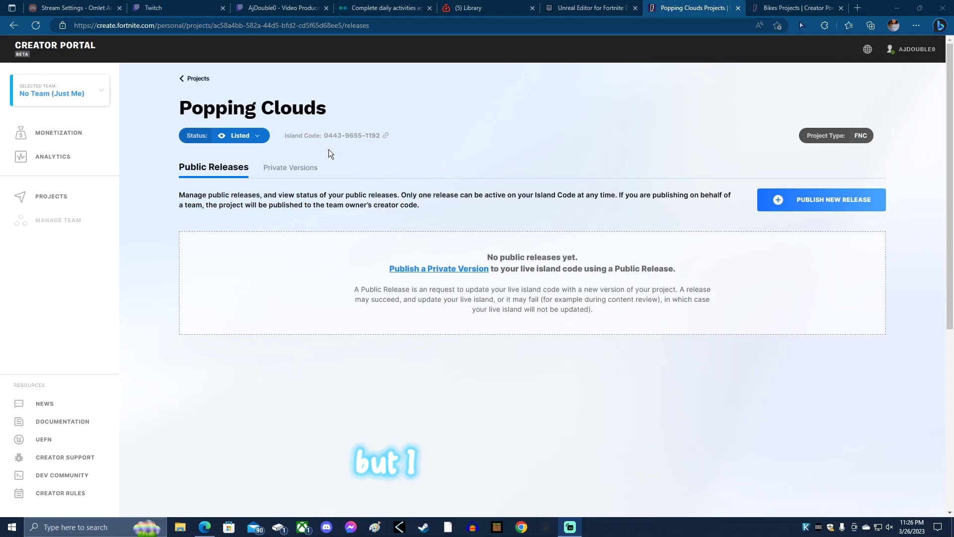
# Review the private-version builds in Creator Portal's new-release form, then close the form
pyautogui.click(785, 196)
pyautogui.scroll(-3, 763, 411)
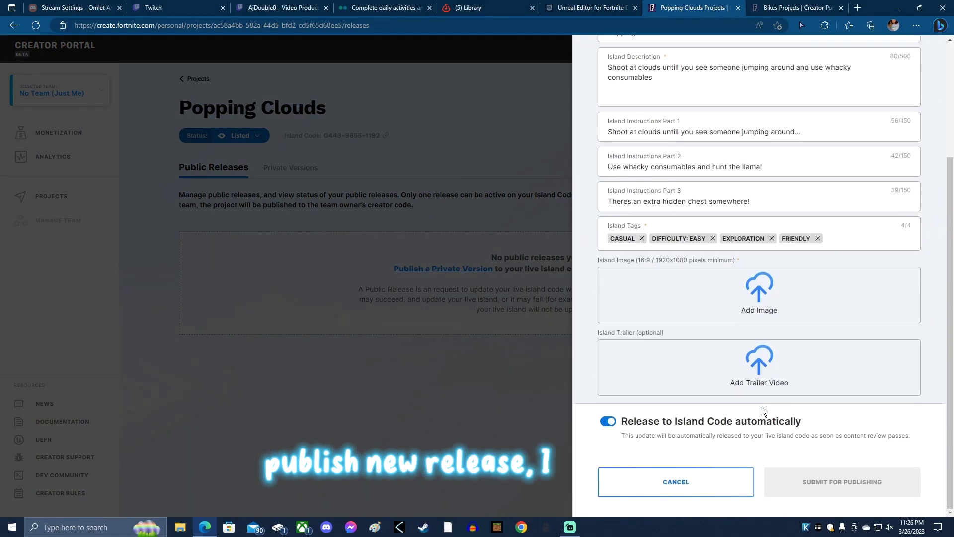
pyautogui.scroll(3, 763, 411)
pyautogui.click(633, 115)
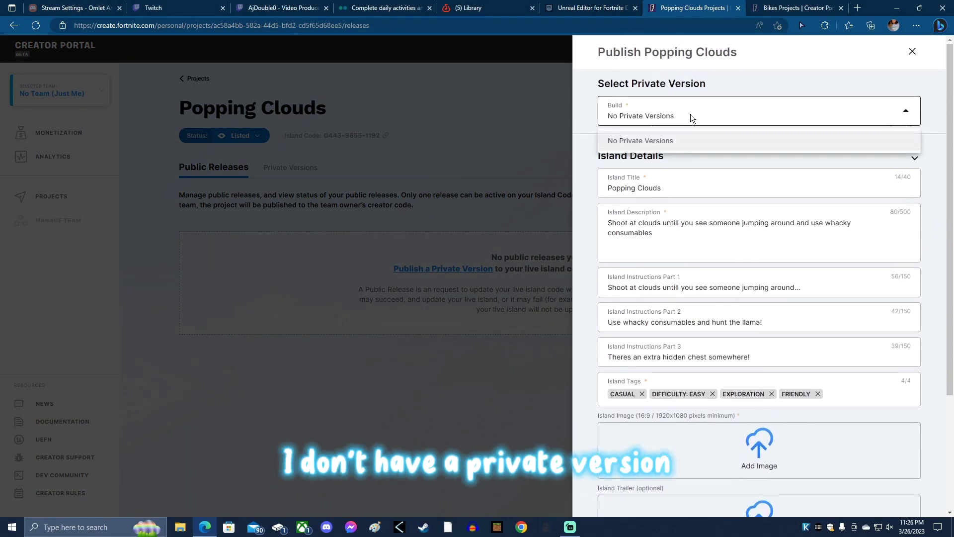
pyautogui.click(548, 109)
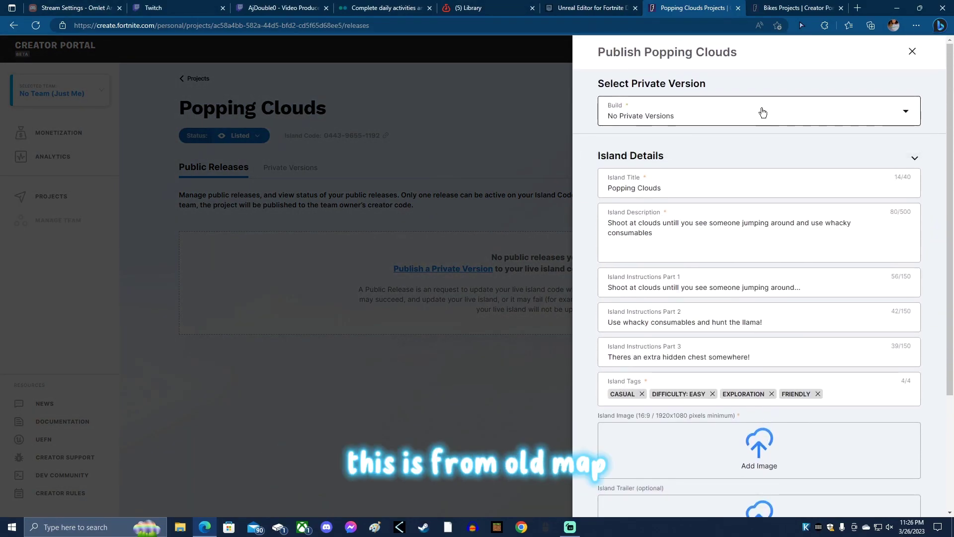
pyautogui.click(703, 113)
pyautogui.click(911, 51)
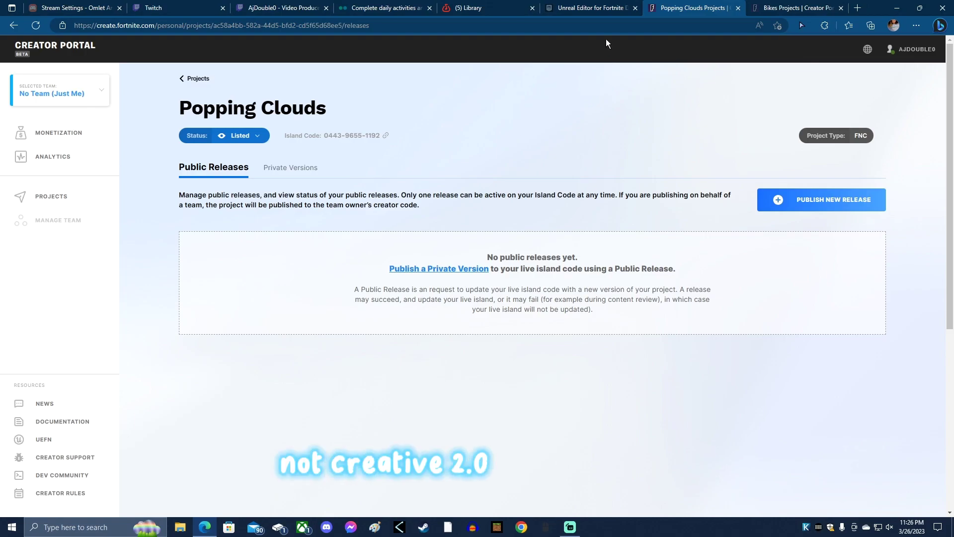
# Check the documentation and Bikes pages, then launch UEFN and move to Browse
pyautogui.click(597, 12)
pyautogui.click(786, 6)
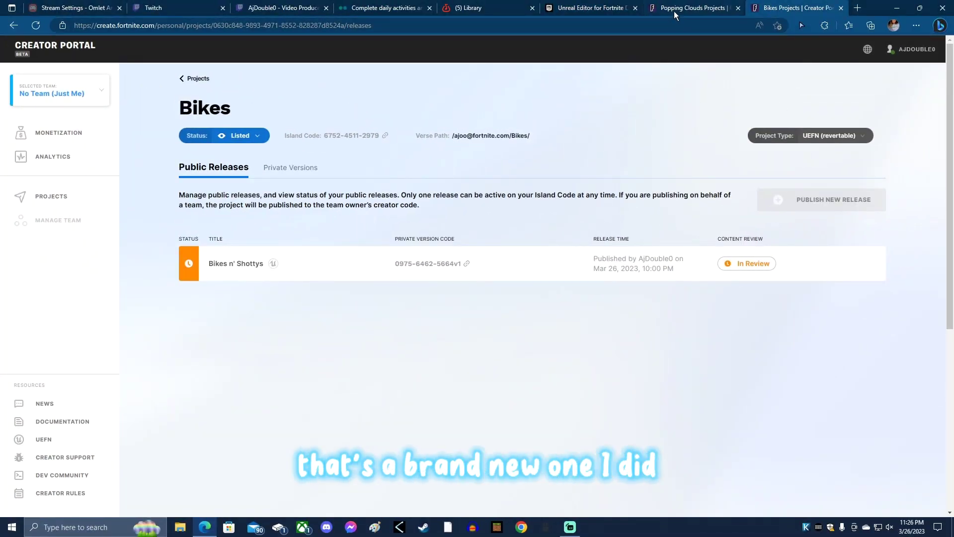
pyautogui.hotkey('ctrl', 'shift', 'Tab')
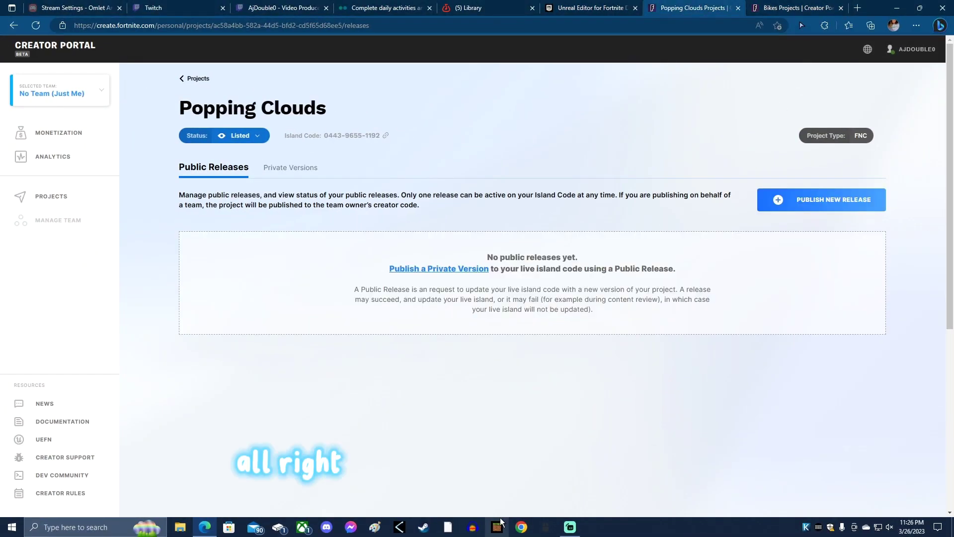
pyautogui.click(896, 8)
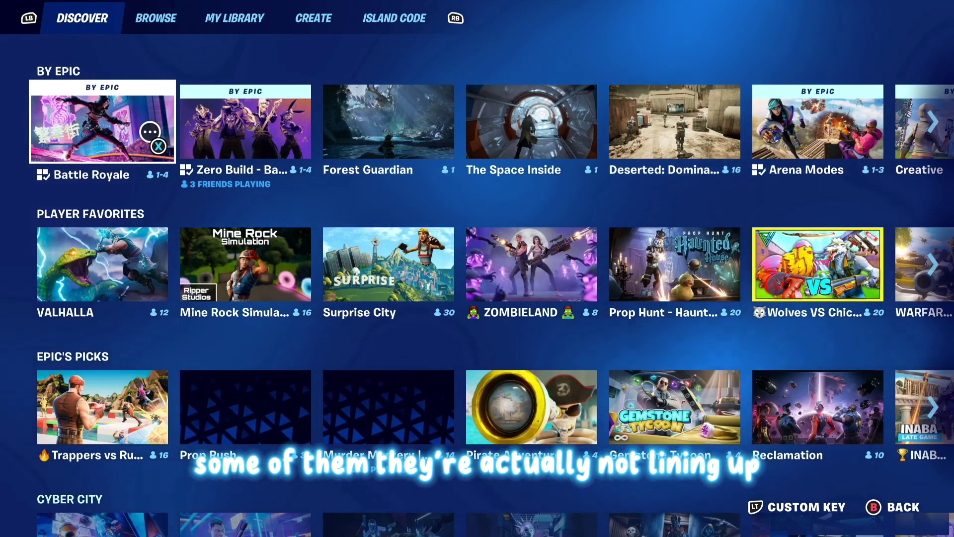
pyautogui.press('e')
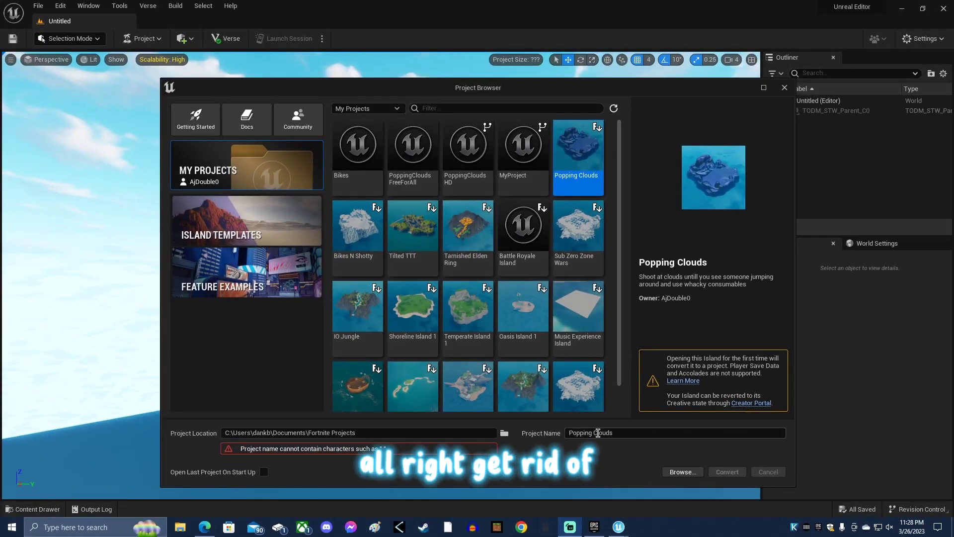
# Rename the project 'PoppingClouds' by removing the space, then convert the island
pyautogui.click(595, 432)
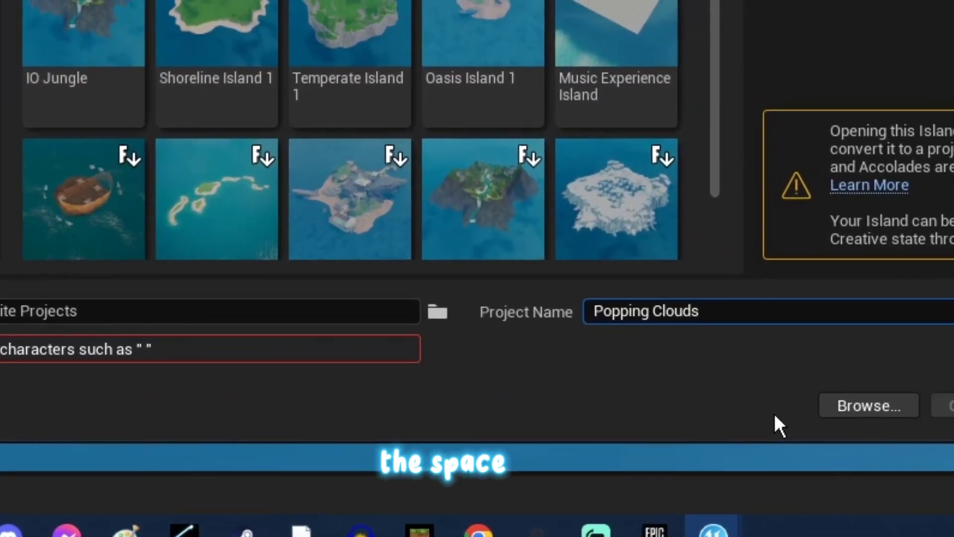
pyautogui.press('BackSpace')
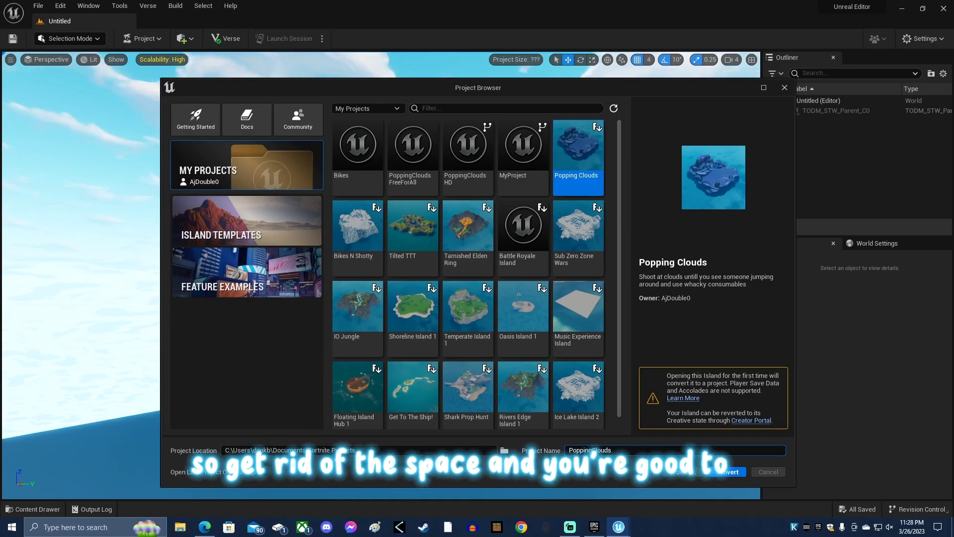
pyautogui.click(726, 472)
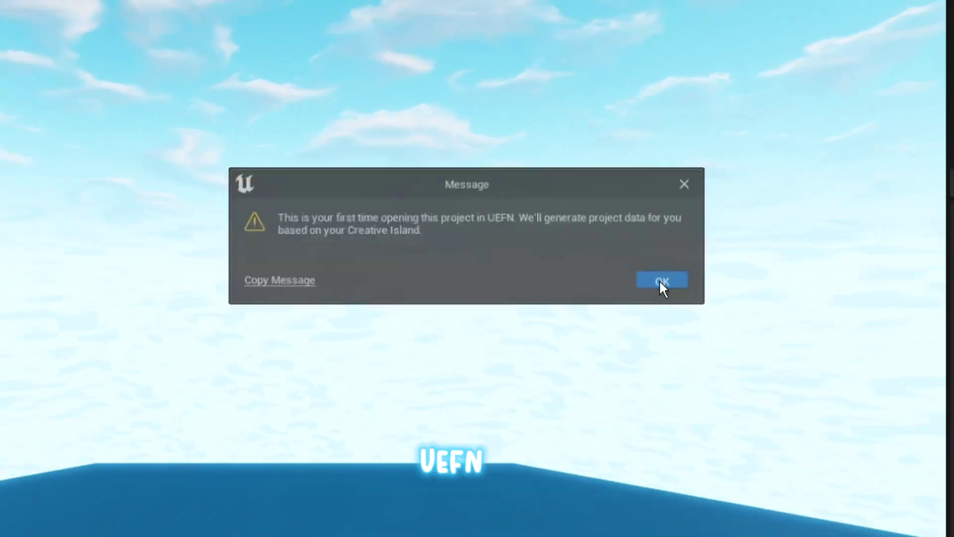
# Acknowledge the first-time notice and import without the unsupported Support A Creator device
pyautogui.click(661, 280)
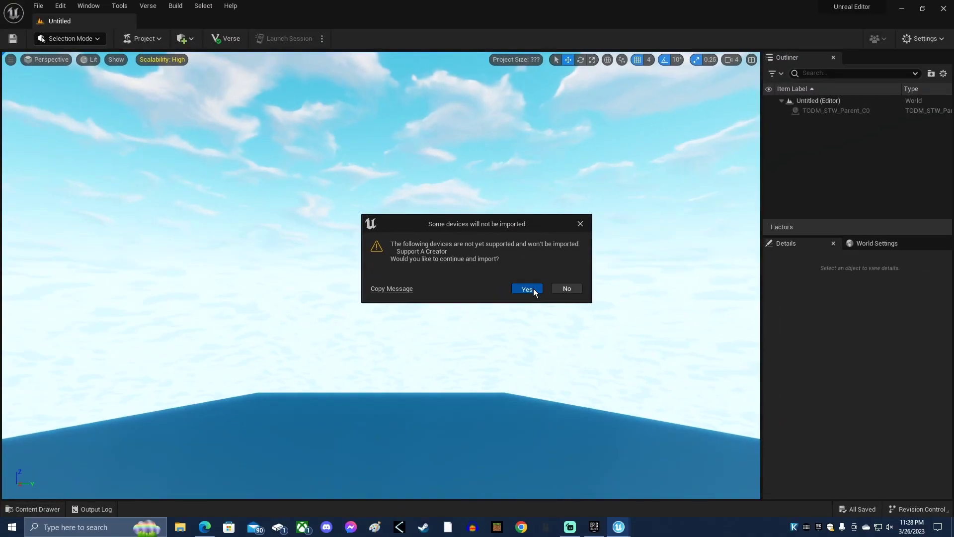
pyautogui.click(527, 288)
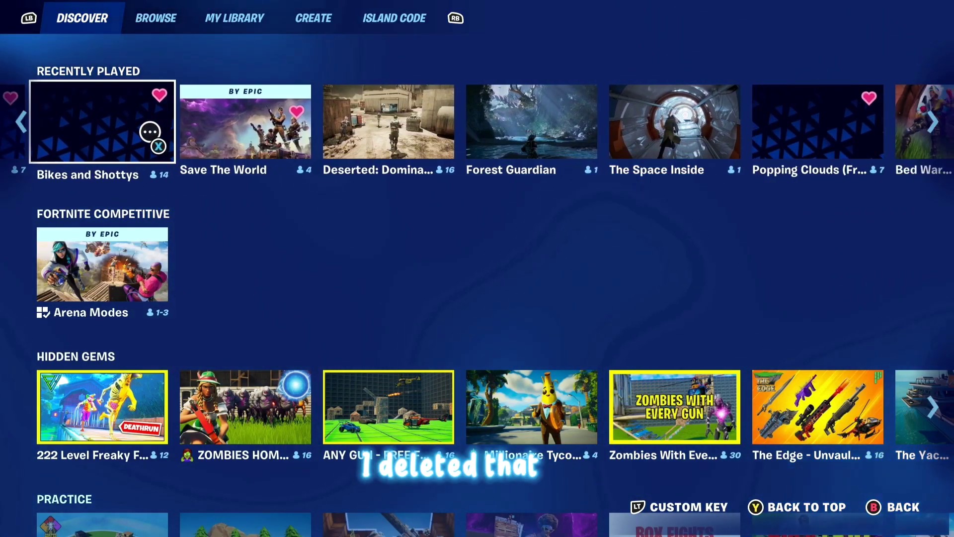
# Move from Discover through Browse to My Library and highlight Bikes and Shottys
pyautogui.press('e')
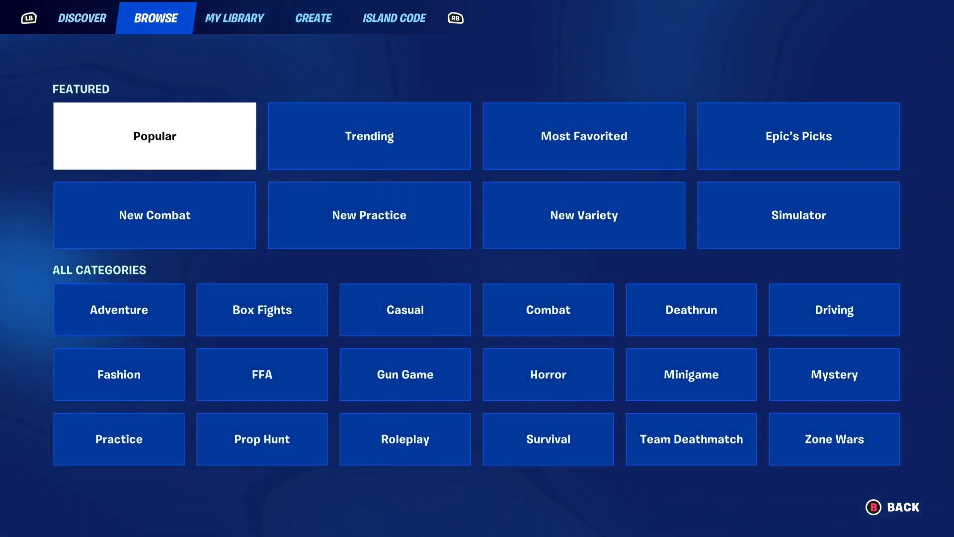
pyautogui.press('e')
pyautogui.press('Right')
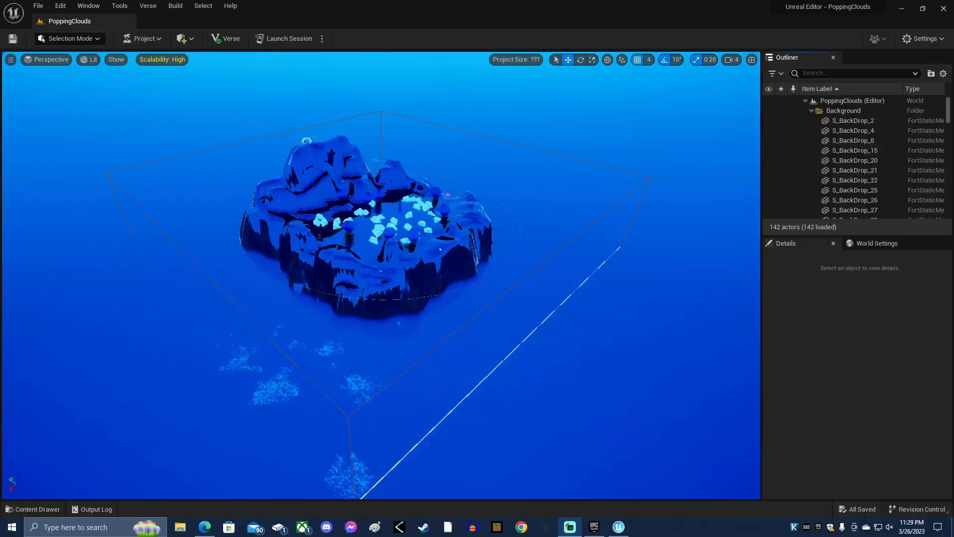
# Fly the camera over the island's clouds, then check the Launch Session options and Project menu
pyautogui.moveTo(488, 335); pyautogui.dragTo(476, 335, button='right')
pyautogui.moveTo(284, 164); pyautogui.dragTo(284, 164, button='right')
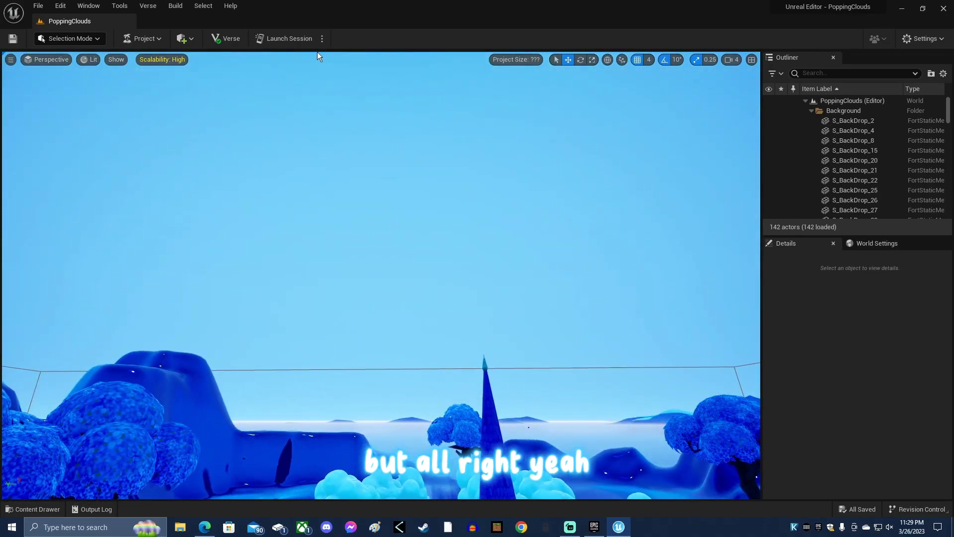
pyautogui.click(322, 39)
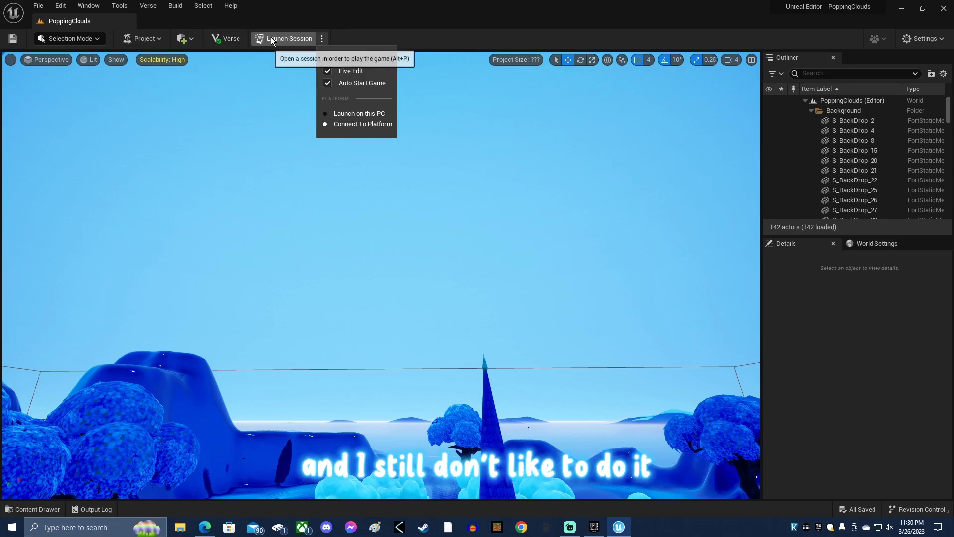
pyautogui.click(159, 39)
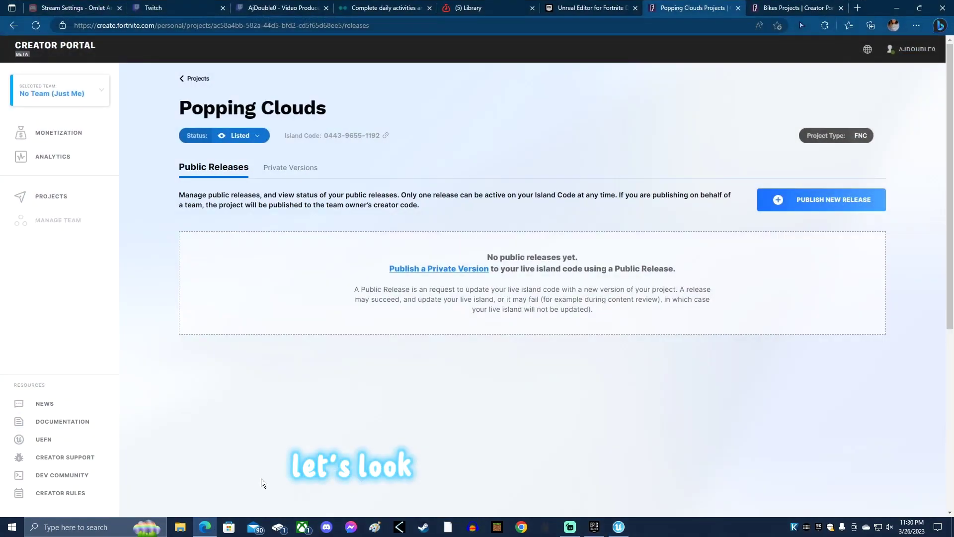
pyautogui.click(840, 200)
pyautogui.scroll(-3, 797, 262)
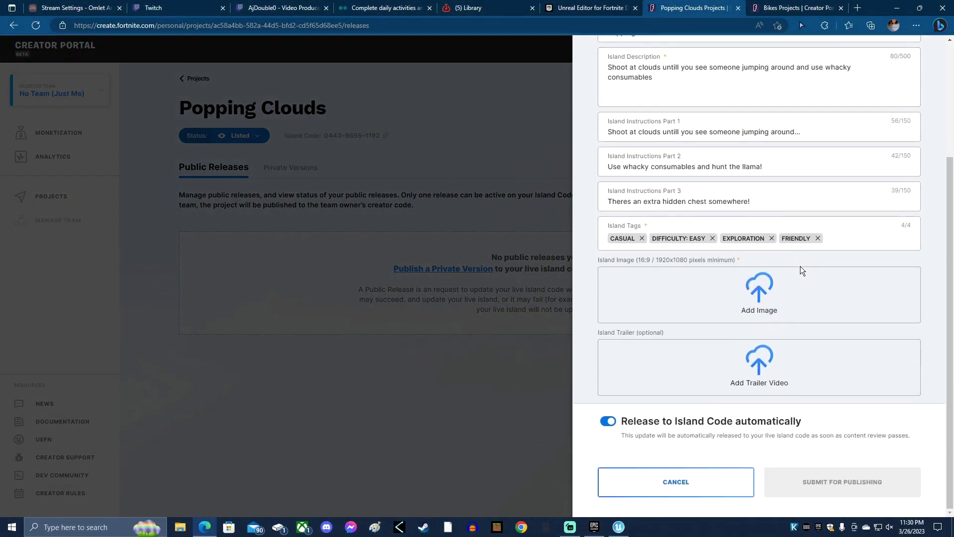
pyautogui.scroll(3, 798, 264)
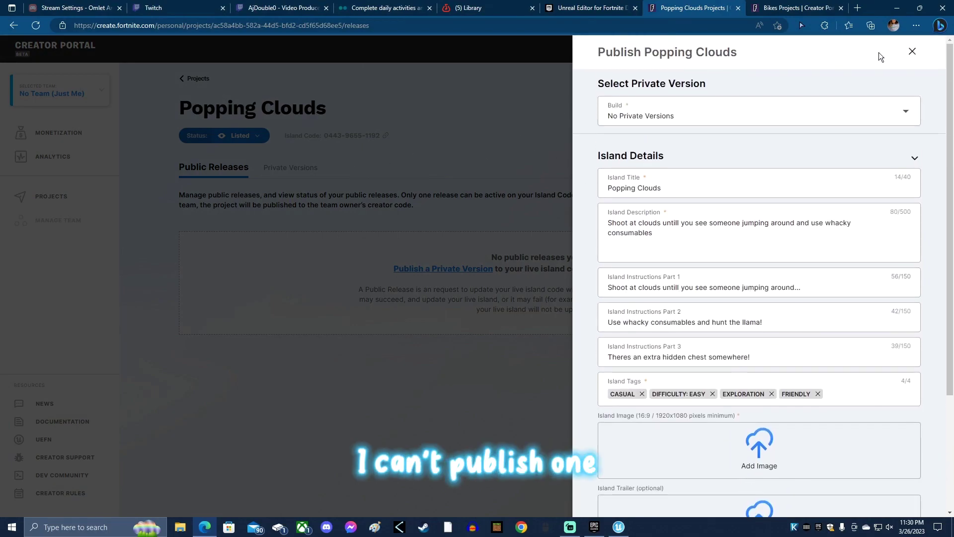
pyautogui.click(913, 51)
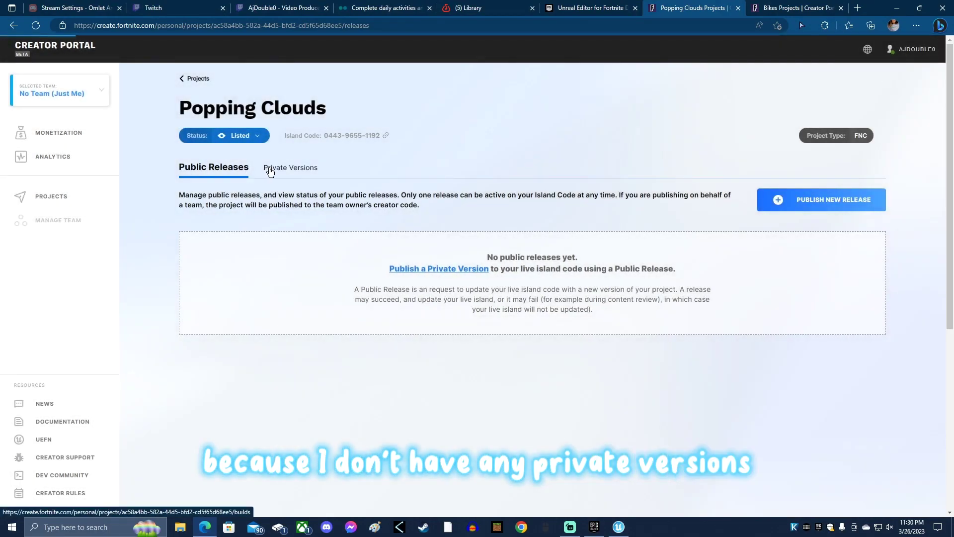
pyautogui.click(271, 169)
pyautogui.click(225, 171)
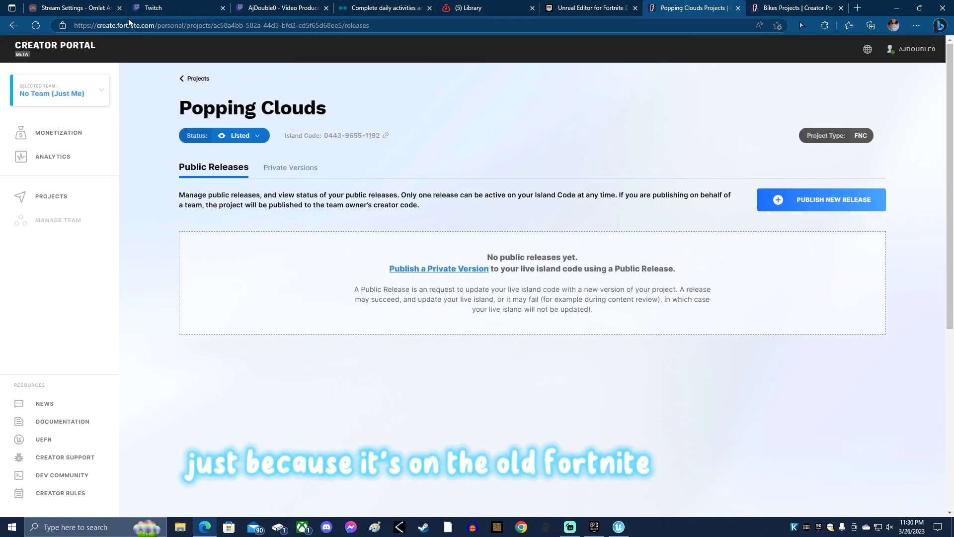
pyautogui.click(80, 7)
pyautogui.click(164, 7)
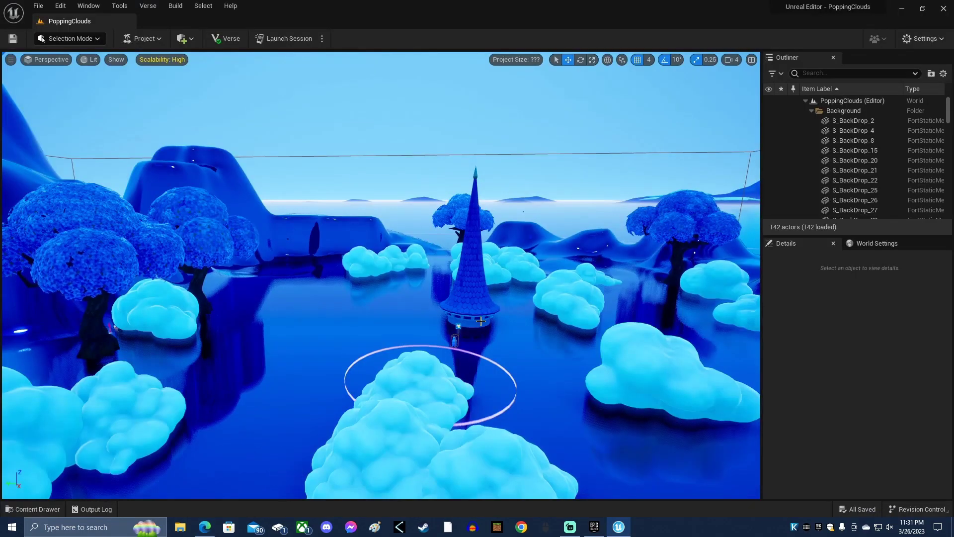
# Start a play session, then collapse the Background folder at the top of the Outliner
pyautogui.click(297, 38)
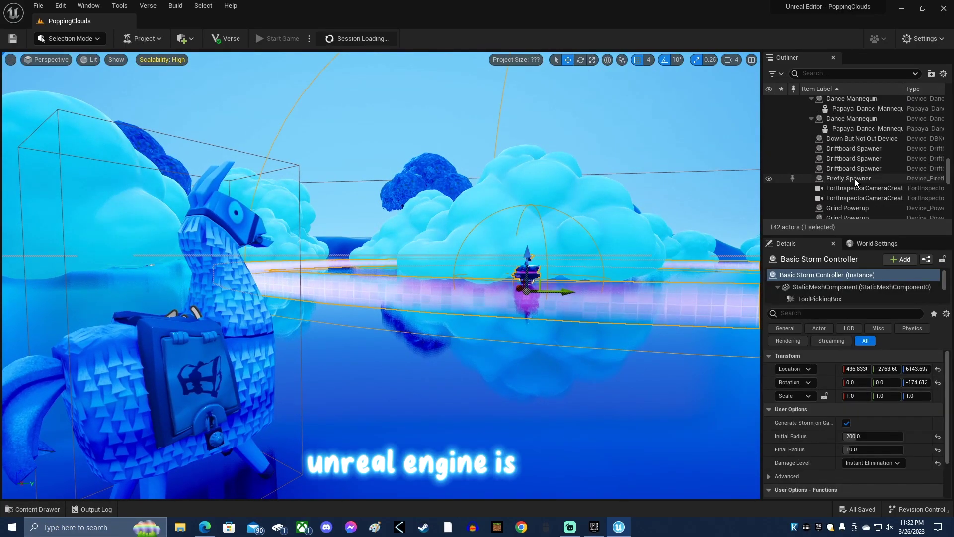
pyautogui.scroll(10, 855, 179)
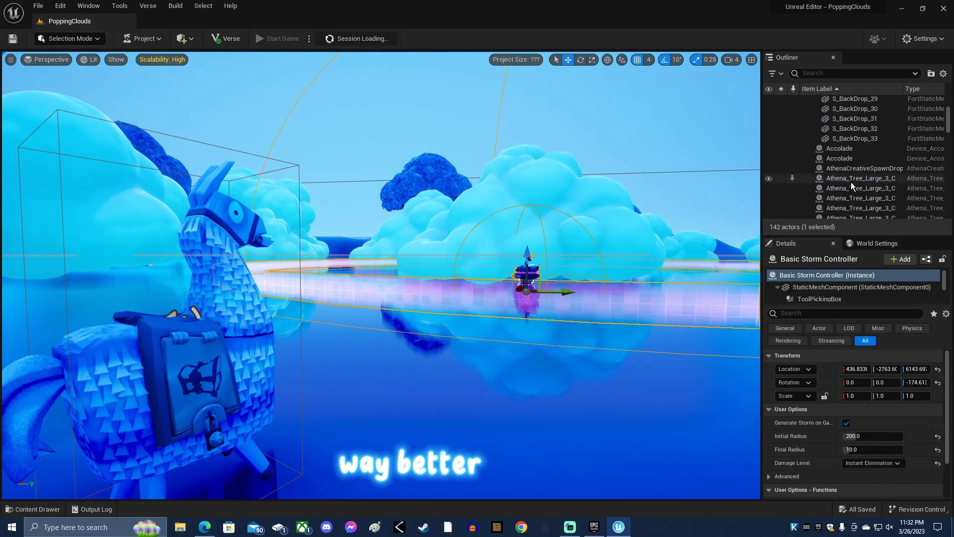
pyautogui.scroll(5, 851, 182)
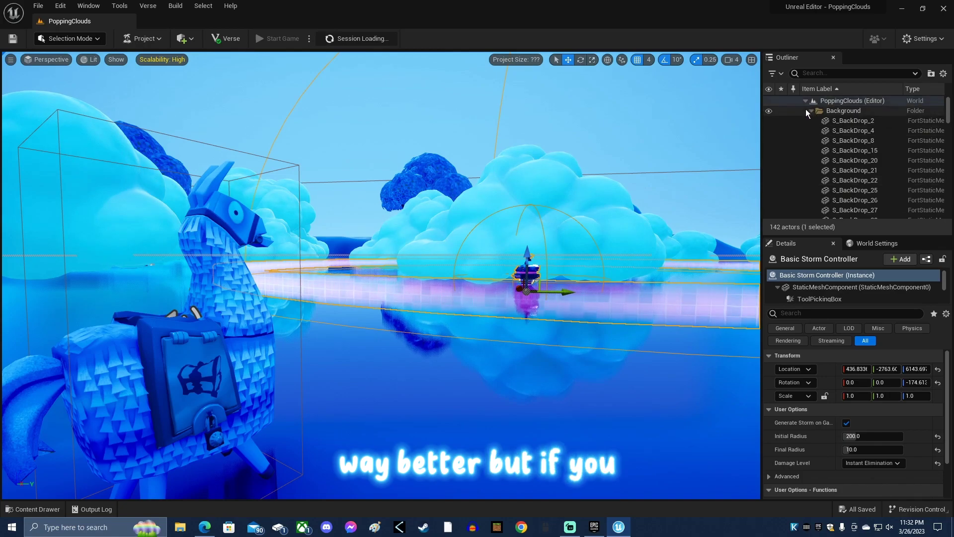
pyautogui.click(808, 109)
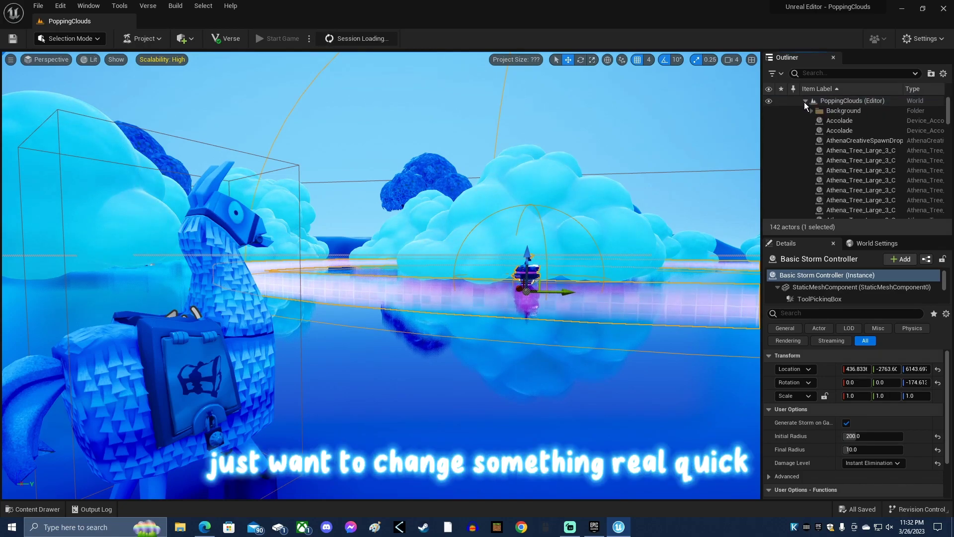
pyautogui.rightClick(805, 102)
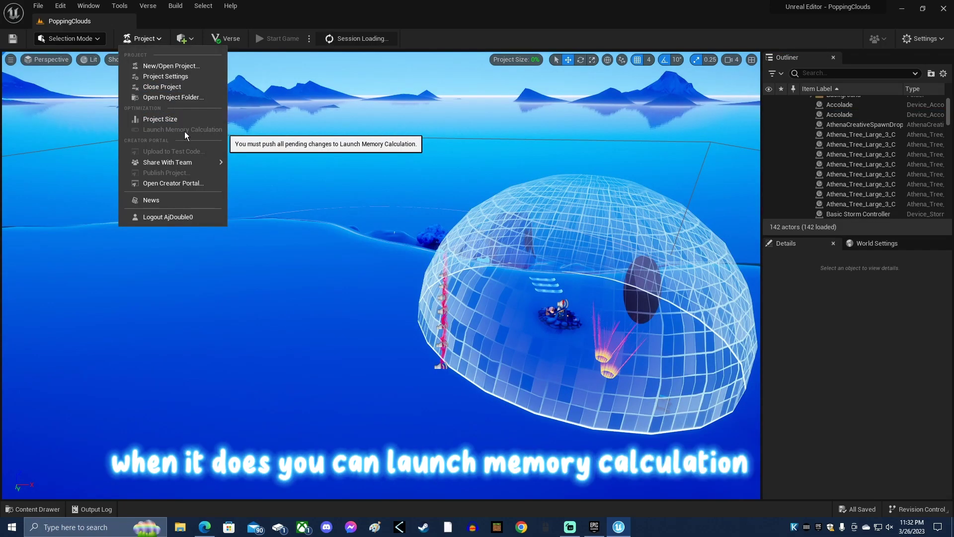
# Dismiss the Project menu and orbit the viewport to centre on the storm dome
pyautogui.click(384, 194)
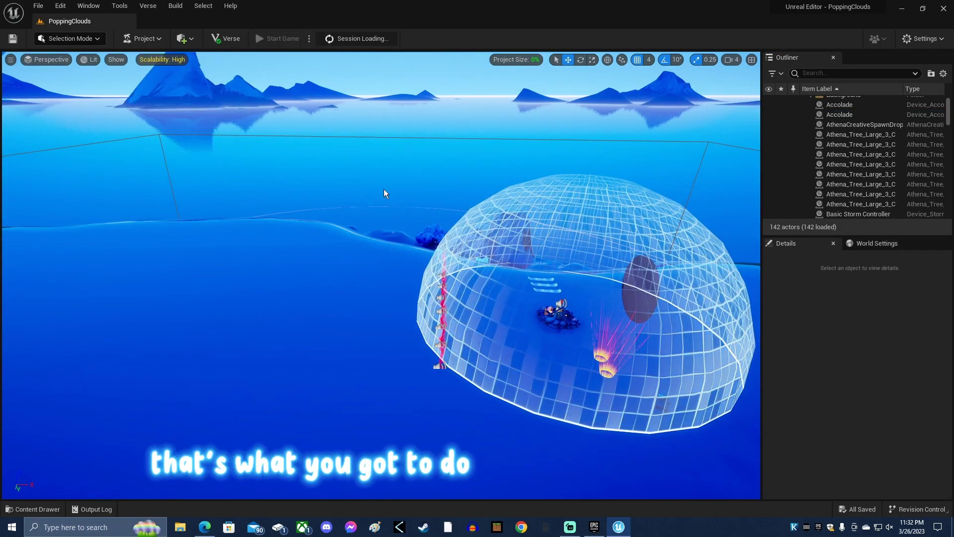
pyautogui.moveTo(384, 194); pyautogui.dragTo(374, 205, button='right')
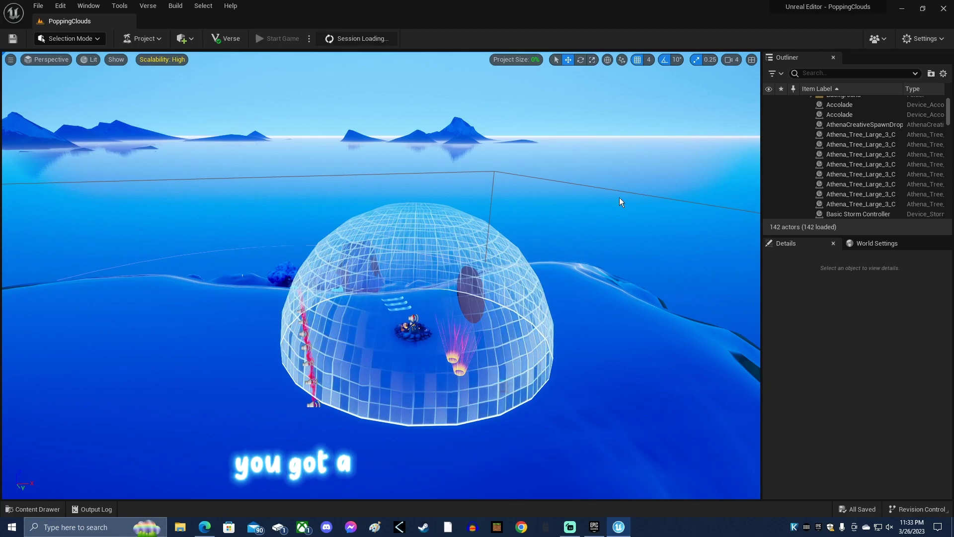
pyautogui.moveTo(619, 198); pyautogui.dragTo(368, 225, button='right')
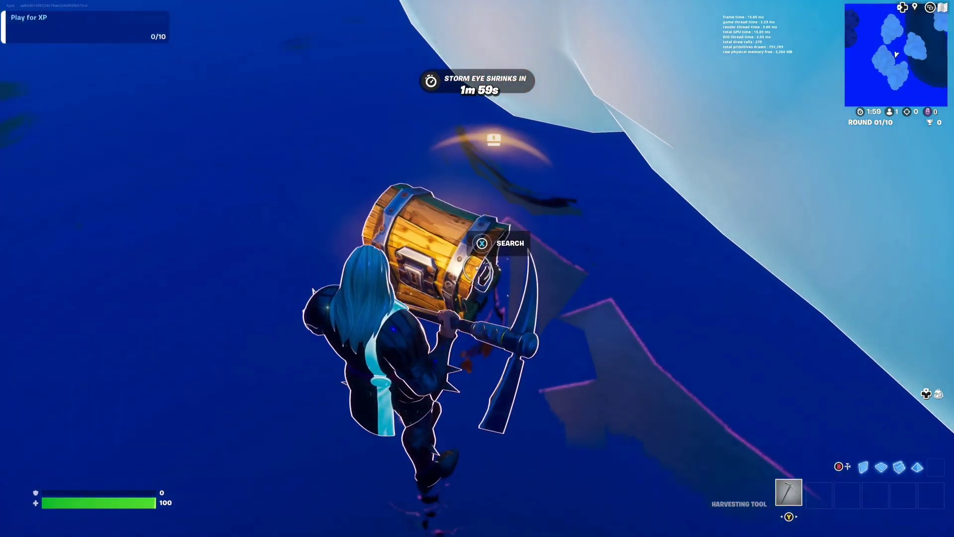
# Pause the playtest round with Escape to open the game menu
pyautogui.press('Escape')
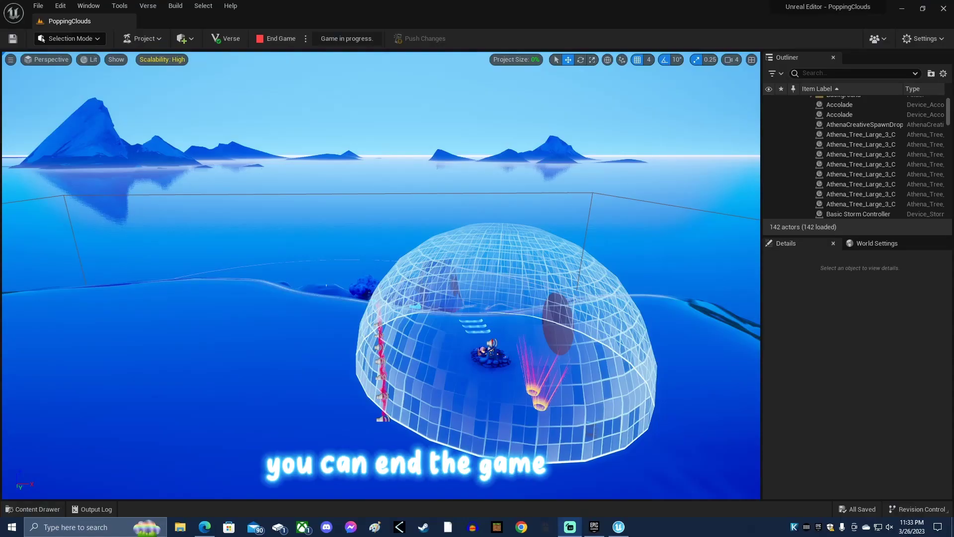
# End the game, fly toward the cloud islands, and push pending changes from the Project menu
pyautogui.click(270, 36)
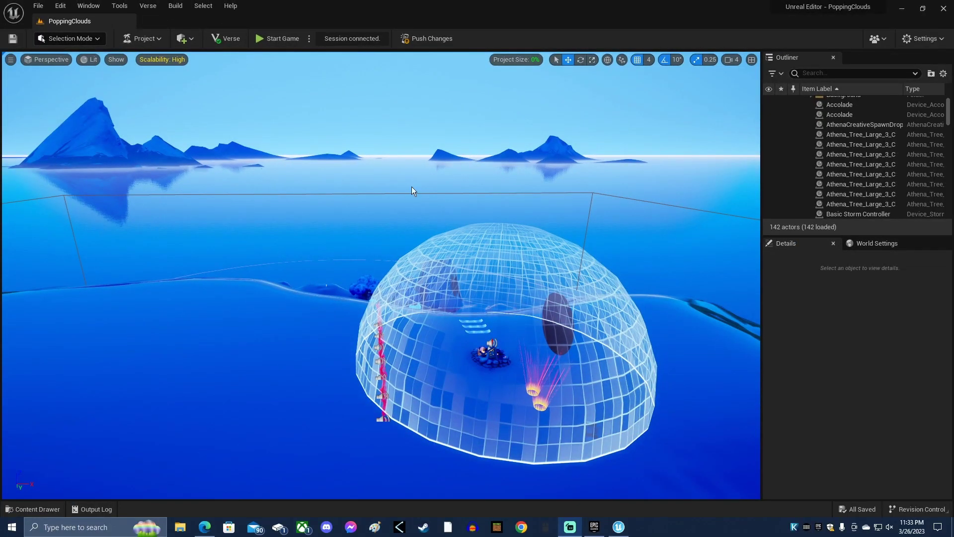
pyautogui.moveTo(411, 186); pyautogui.dragTo(420, 223, button='right')
pyautogui.press('w')
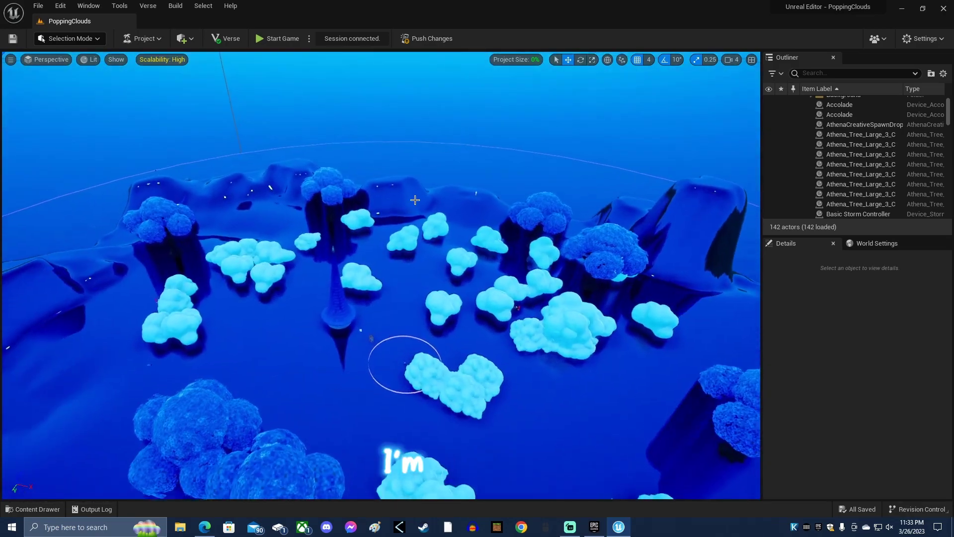
pyautogui.click(153, 40)
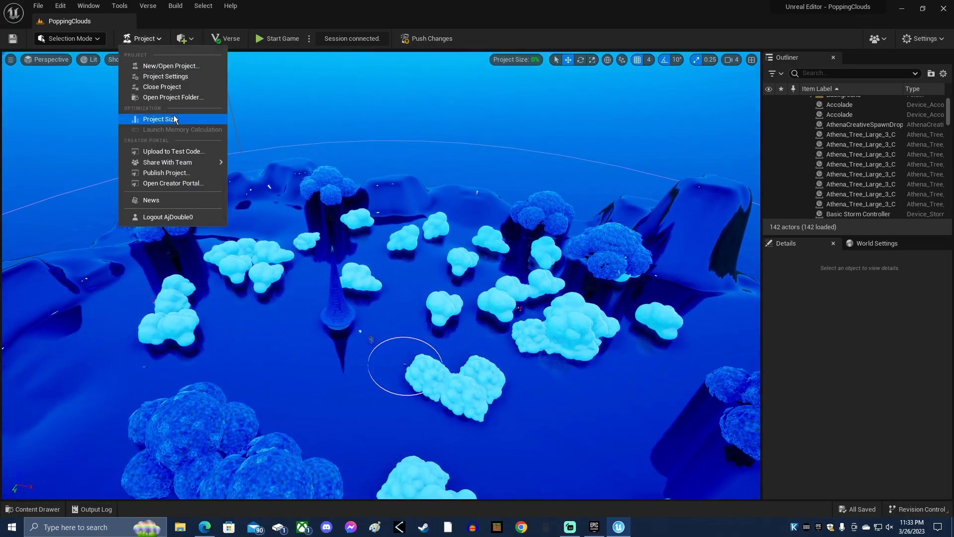
pyautogui.moveTo(180, 130)
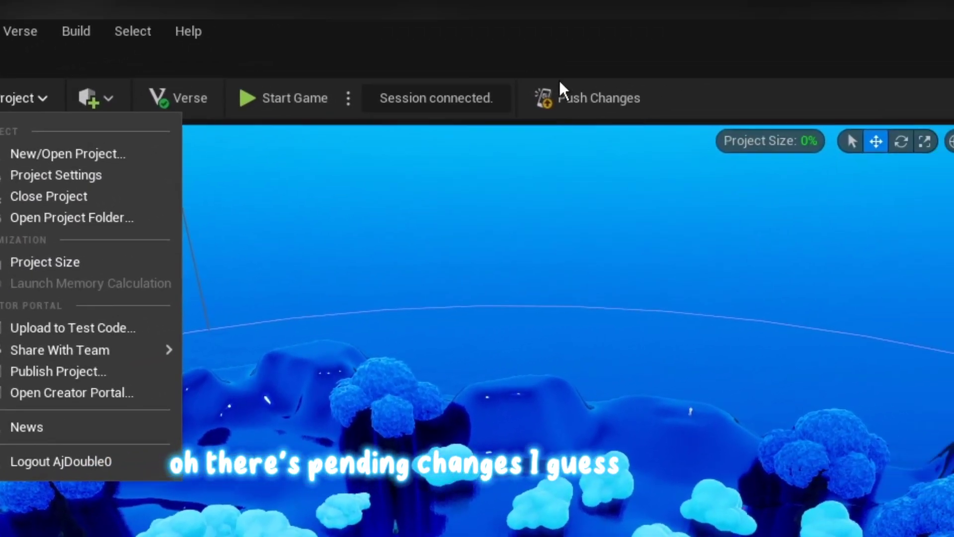
pyautogui.click(576, 99)
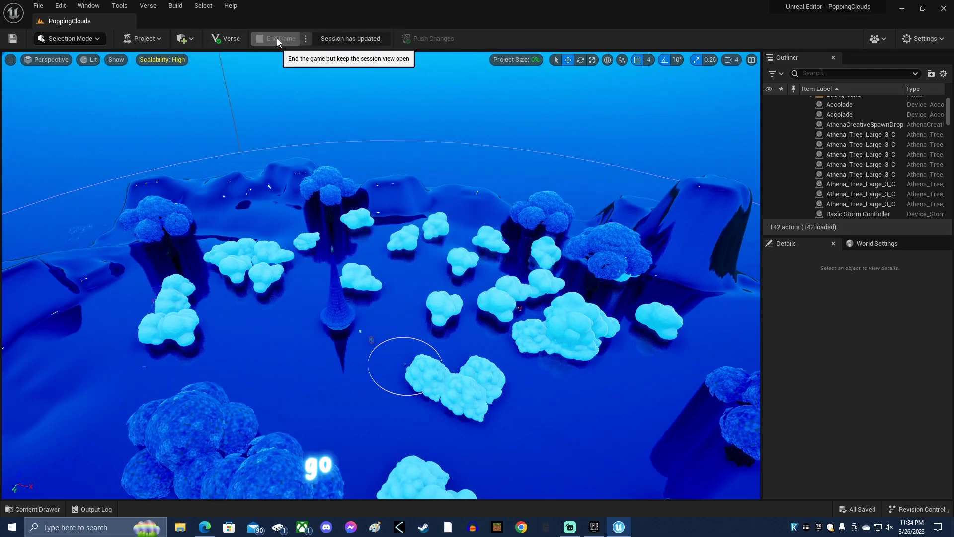
# End the running game and choose Launch Memory Calculation from the Project menu
pyautogui.click(277, 38)
pyautogui.click(143, 38)
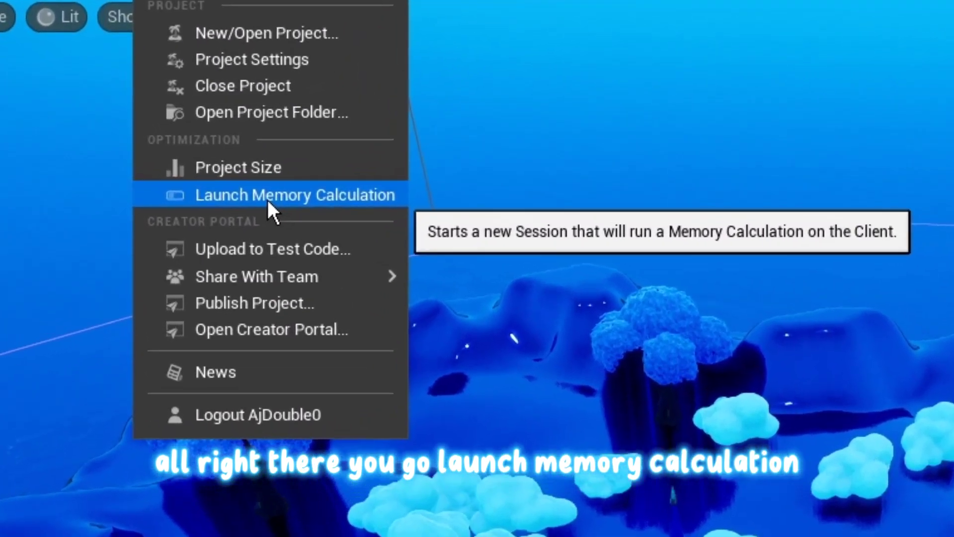
pyautogui.click(171, 130)
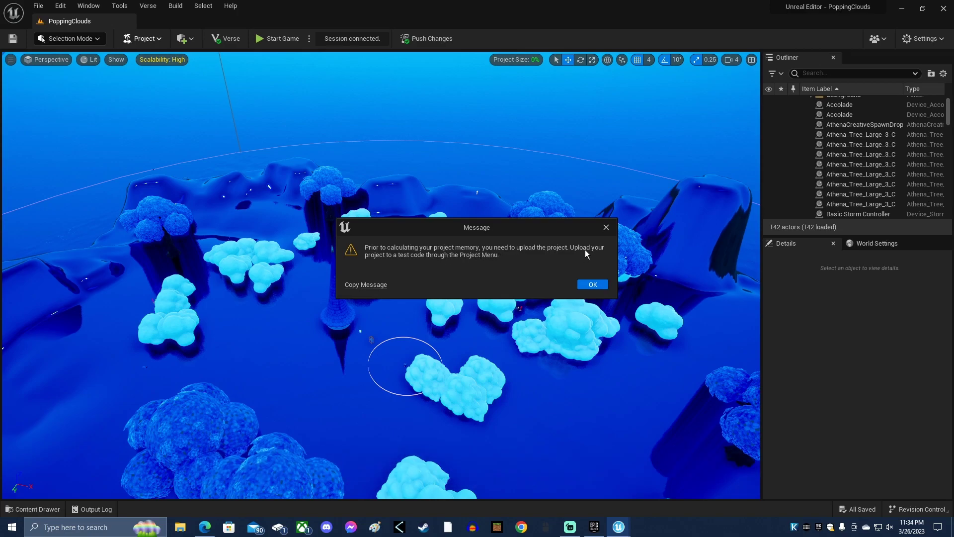
# Dismiss the warning and upload PoppingClouds to a new test code via Project > Upload to Test Code
pyautogui.click(606, 228)
pyautogui.click(133, 39)
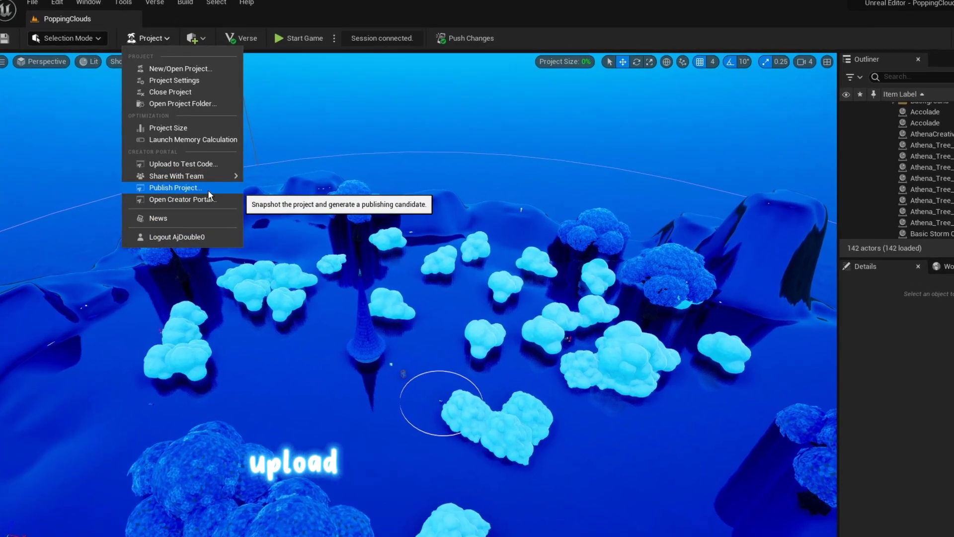
pyautogui.moveTo(185, 163)
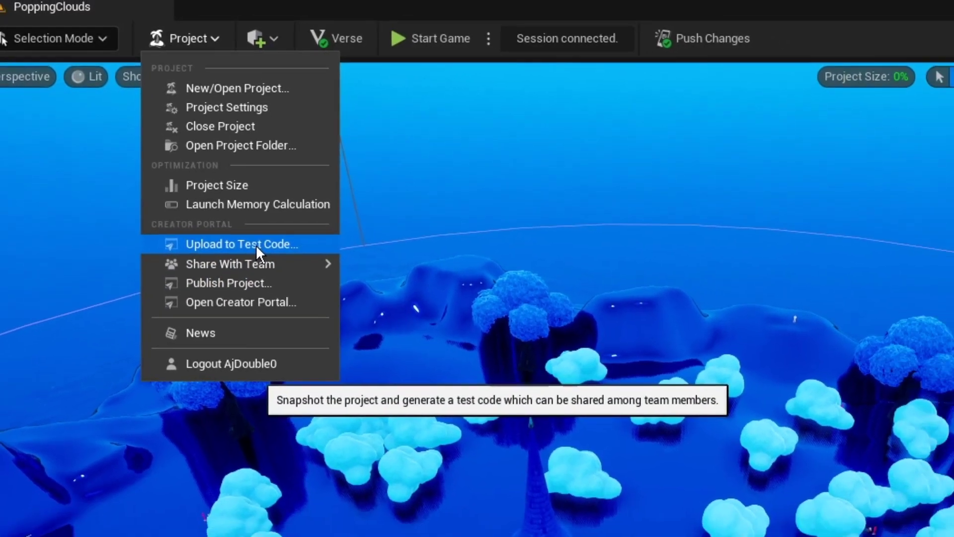
pyautogui.click(270, 260)
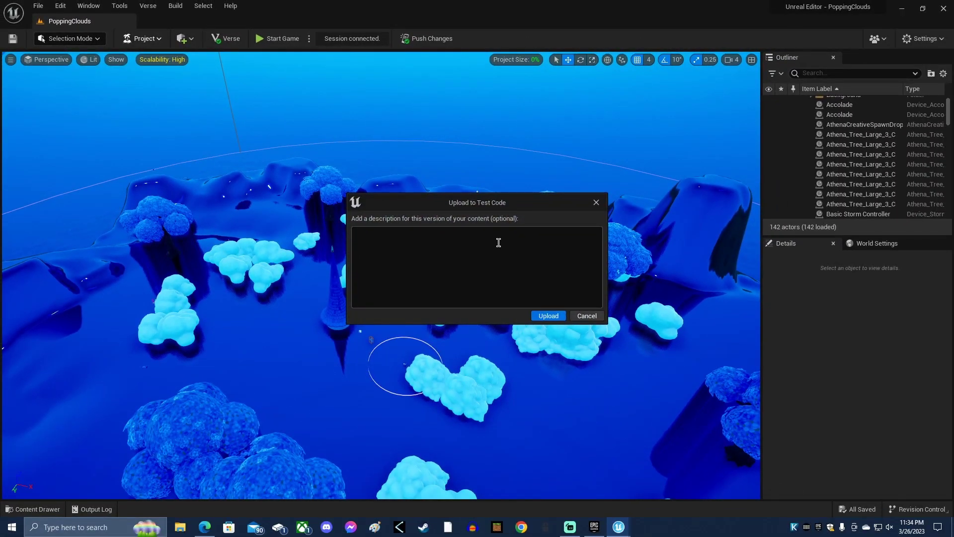
pyautogui.click(543, 271)
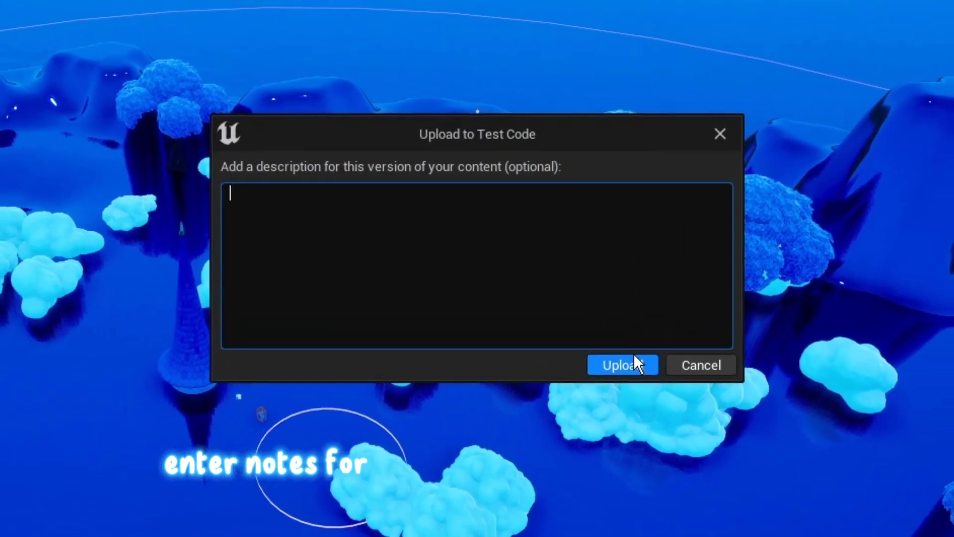
pyautogui.click(634, 355)
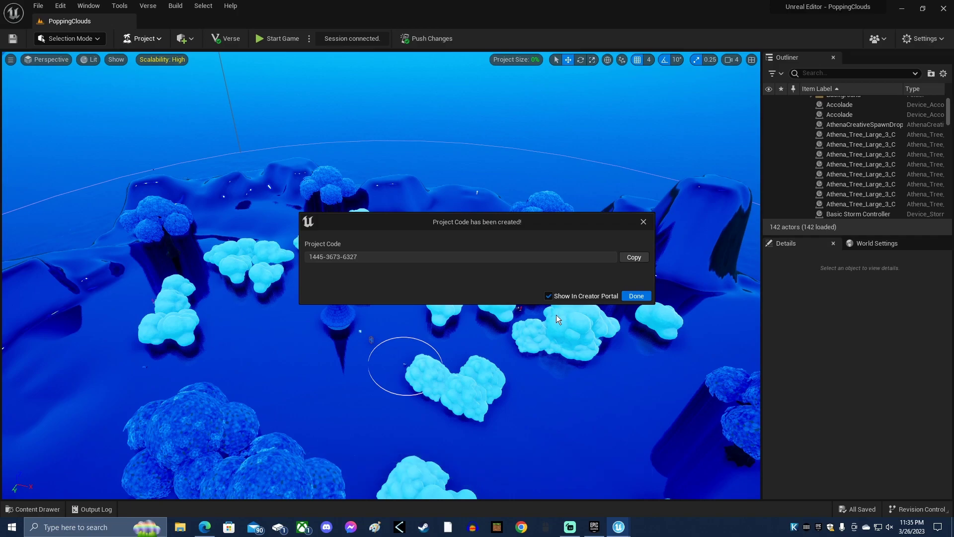
# Open the private version's publish form in Creator Portal, review it, and close it unsubmitted
pyautogui.click(636, 296)
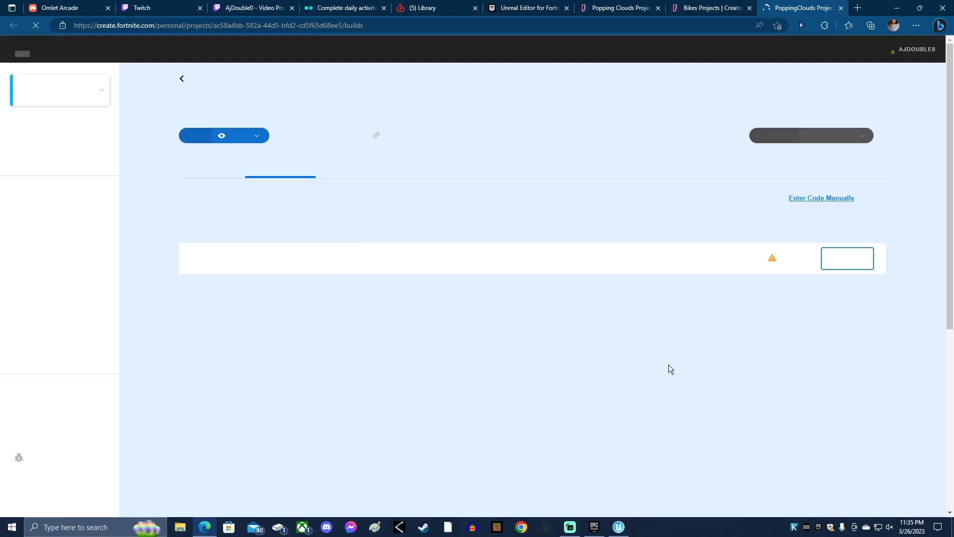
pyautogui.moveTo(779, 257)
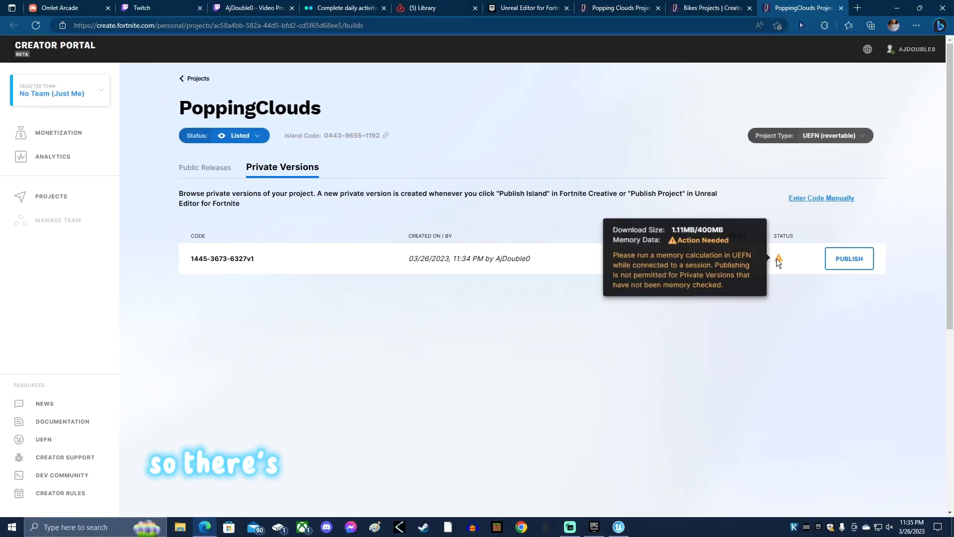
pyautogui.click(849, 258)
pyautogui.scroll(-3, 807, 277)
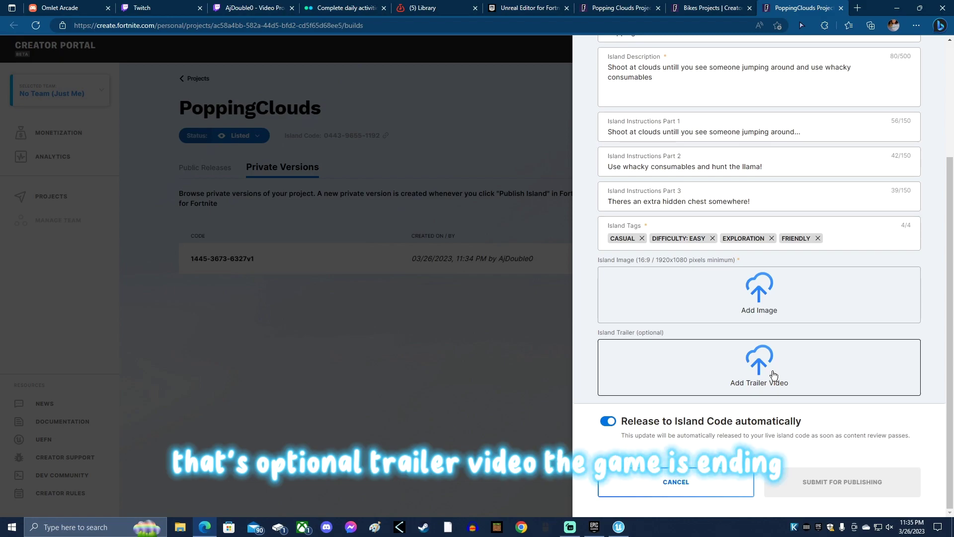
pyautogui.scroll(3, 773, 374)
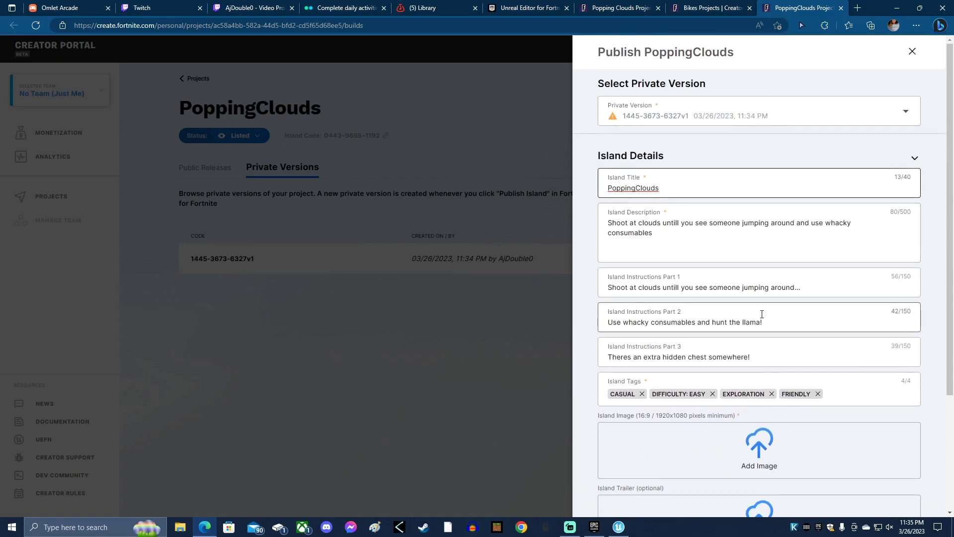
pyautogui.scroll(-3, 738, 259)
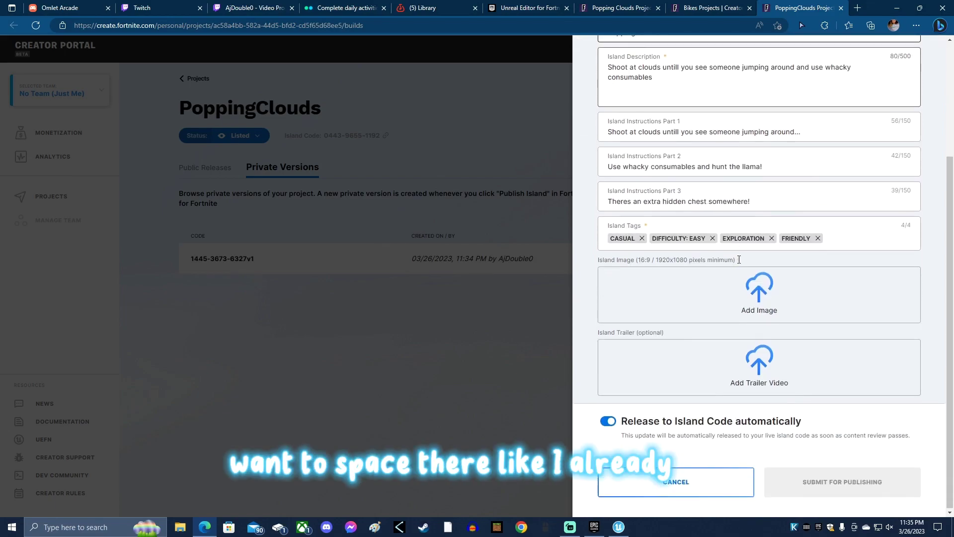
pyautogui.scroll(3, 777, 434)
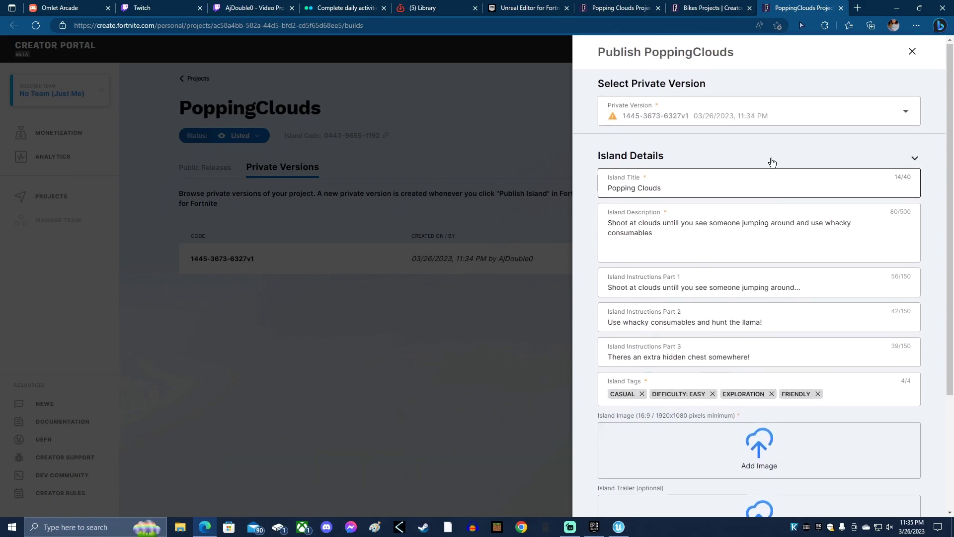
pyautogui.click(913, 49)
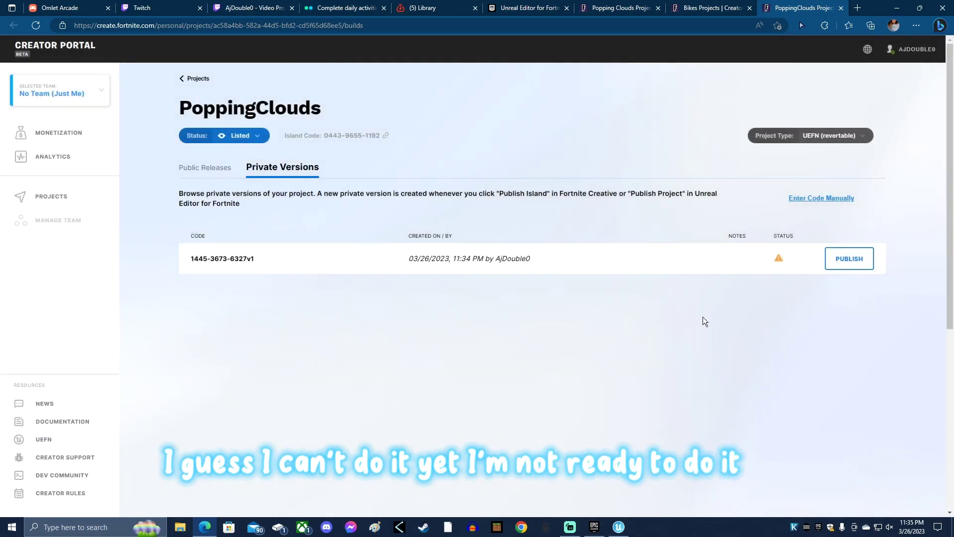
pyautogui.moveTo(779, 259)
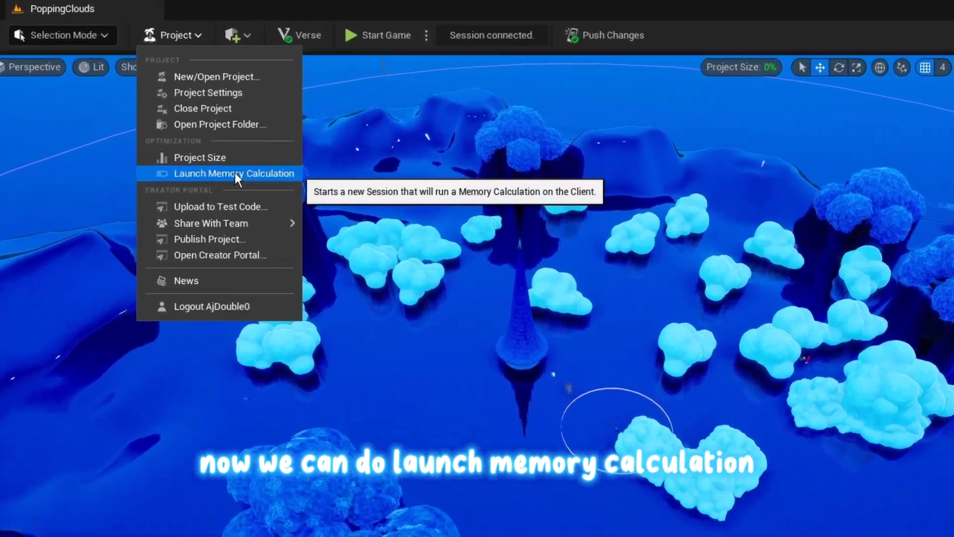
# Run Launch Memory Calculation and accept the 24,789 / 100,000 passing result
pyautogui.click(196, 129)
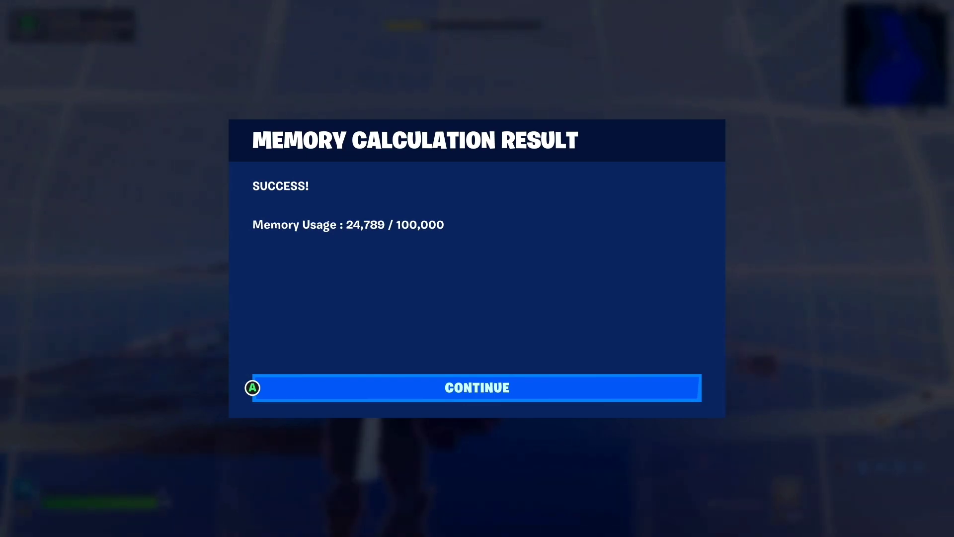
pyautogui.press('Return')
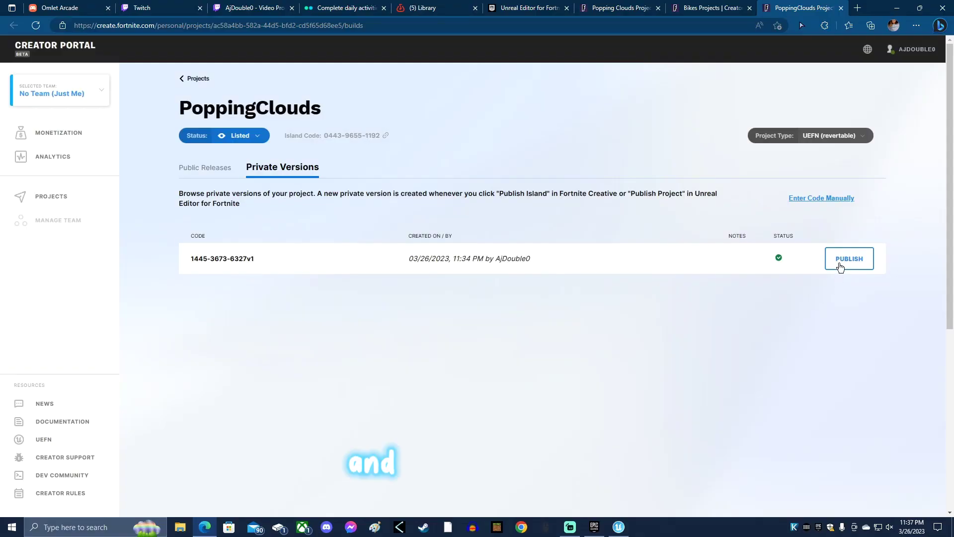
# Open the publish form for the checked version and add a space to make the Island Title 'Popping Clouds'
pyautogui.click(839, 266)
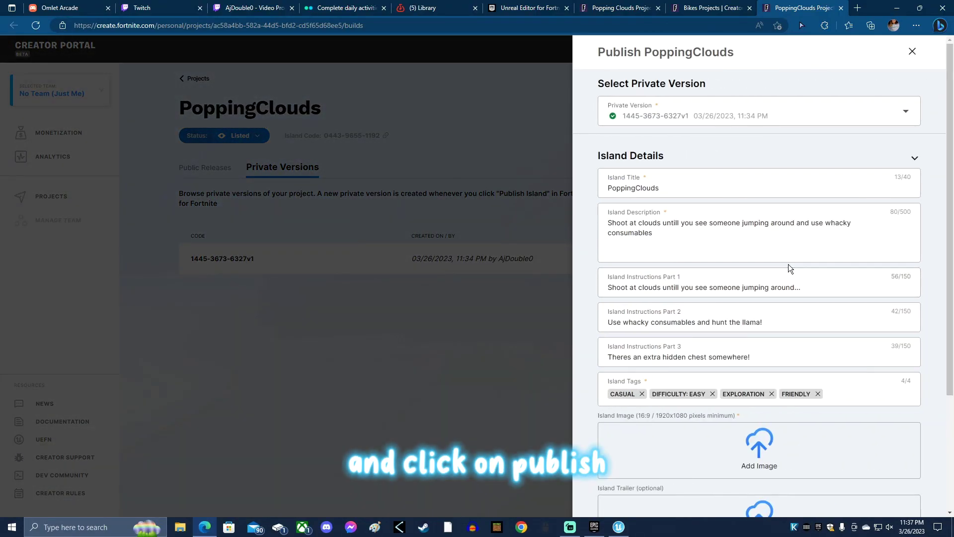
pyautogui.scroll(-2, 761, 291)
pyautogui.scroll(2, 641, 293)
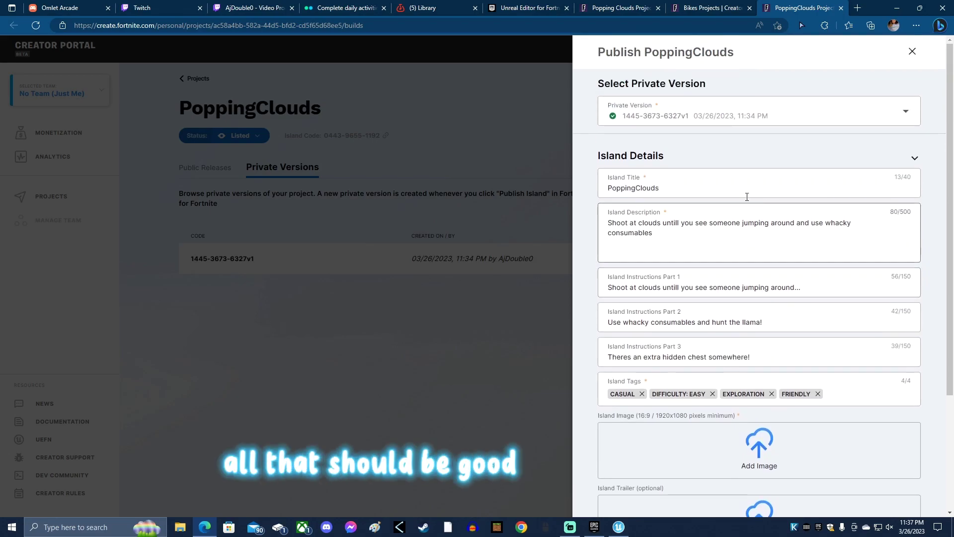
pyautogui.scroll(-2, 706, 192)
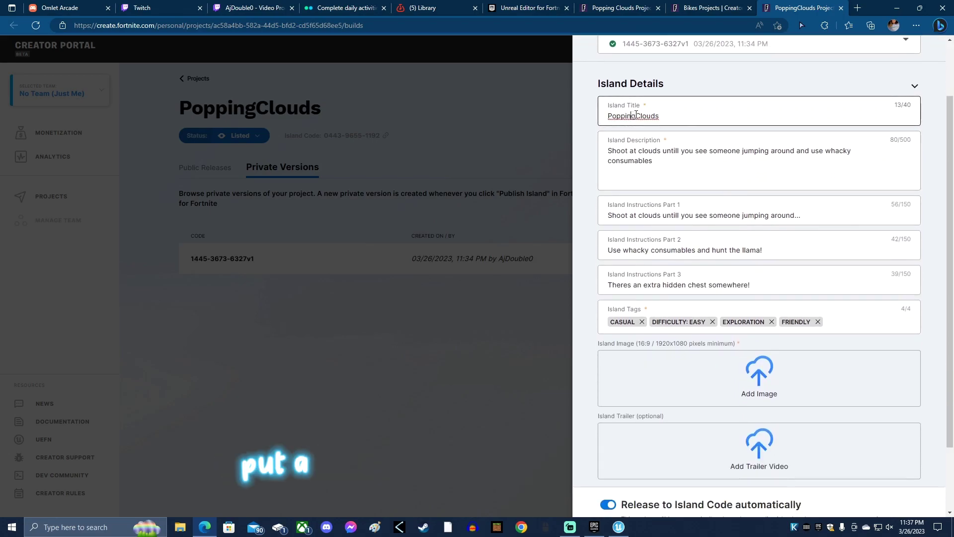
pyautogui.click(637, 116)
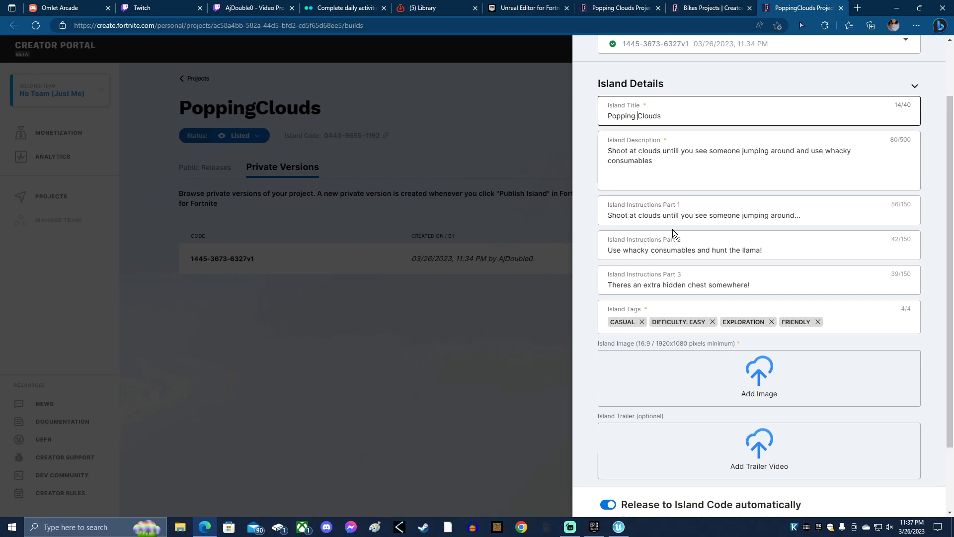
# Attach AddText_03-26-11.09.33.jpg as the island image
pyautogui.scroll(-2, 742, 306)
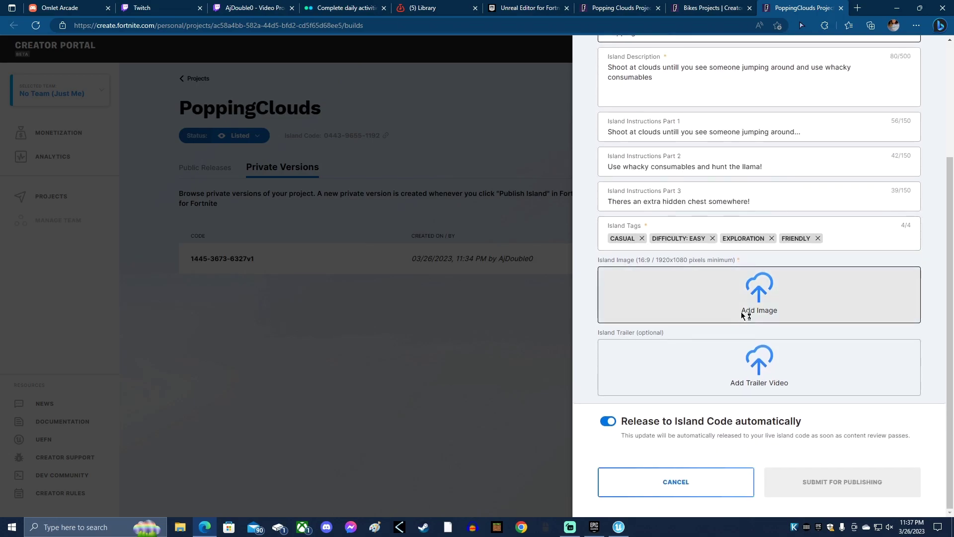
pyautogui.click(748, 310)
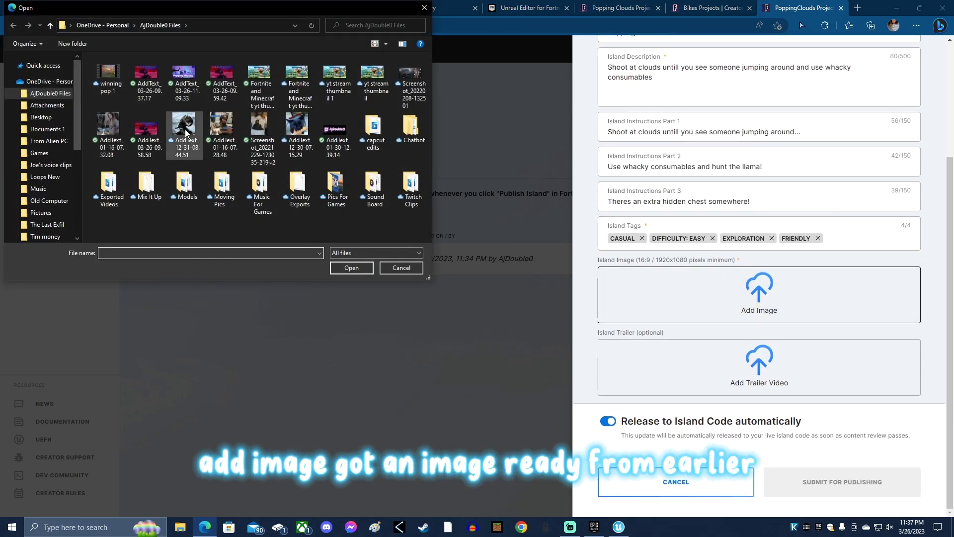
pyautogui.click(183, 74)
pyautogui.doubleClick(183, 73)
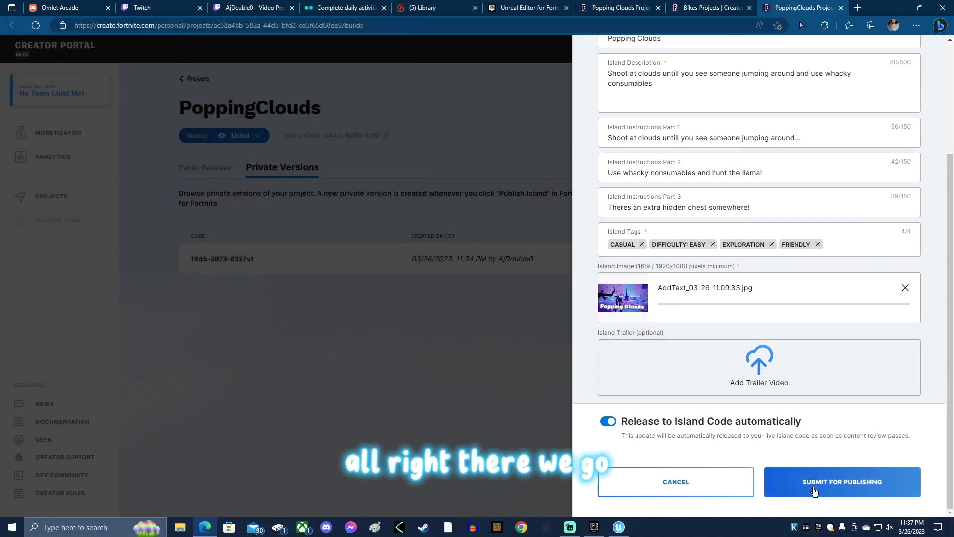
pyautogui.scroll(3, 665, 428)
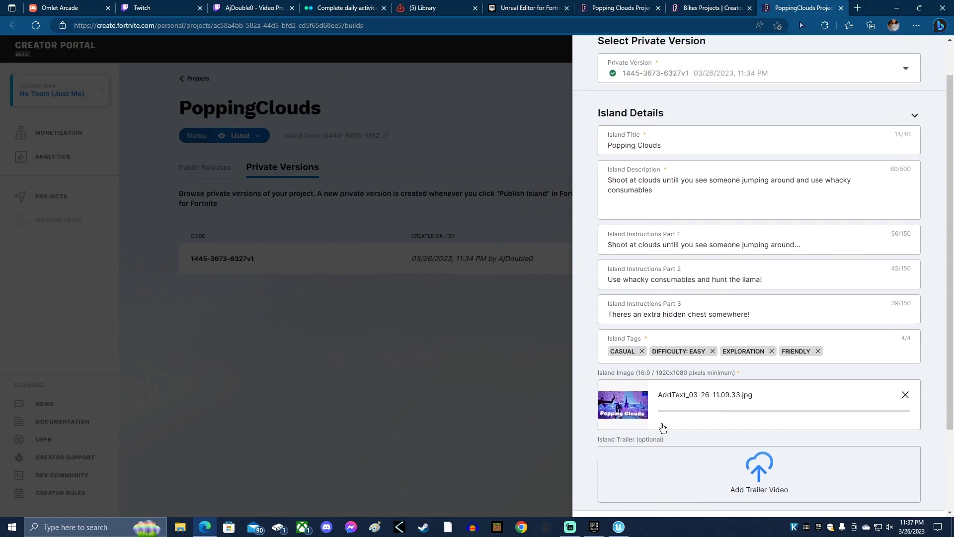
pyautogui.scroll(-3, 660, 428)
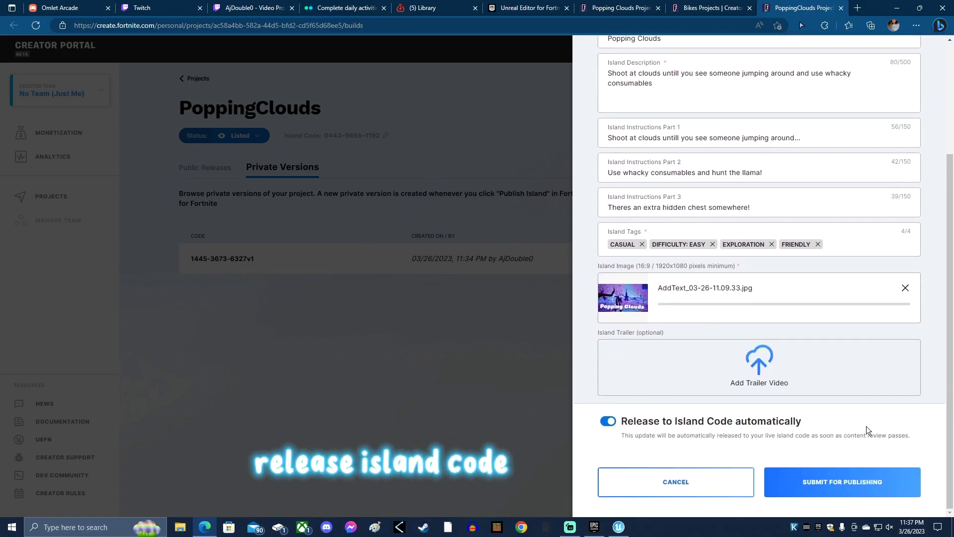
pyautogui.scroll(3, 843, 434)
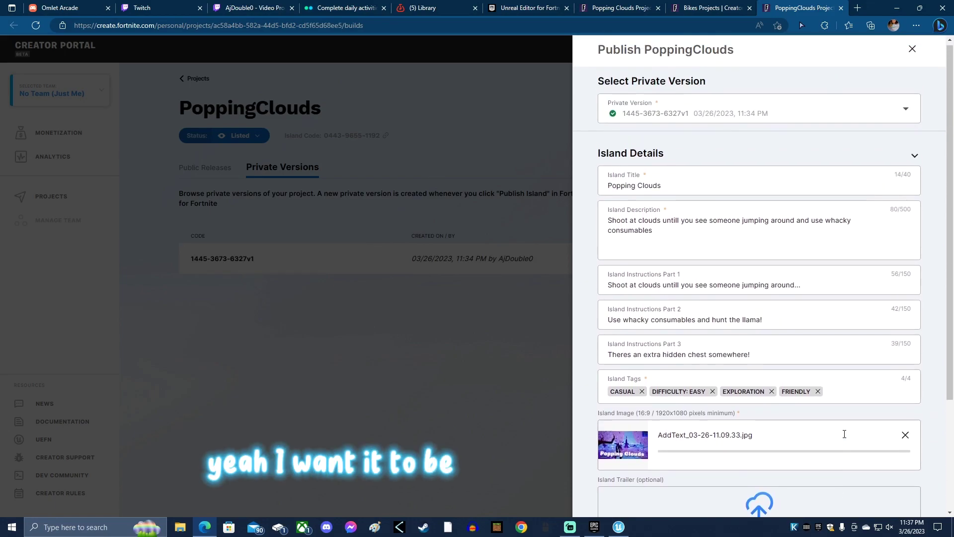
pyautogui.scroll(-3, 820, 412)
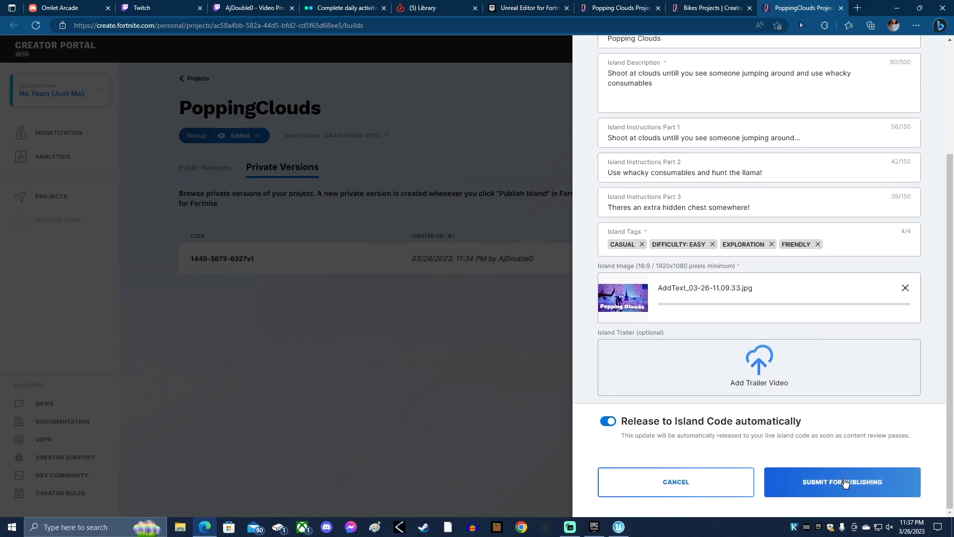
# Try submitting for publishing, then remove the island image rejected as not 16:9
pyautogui.click(849, 482)
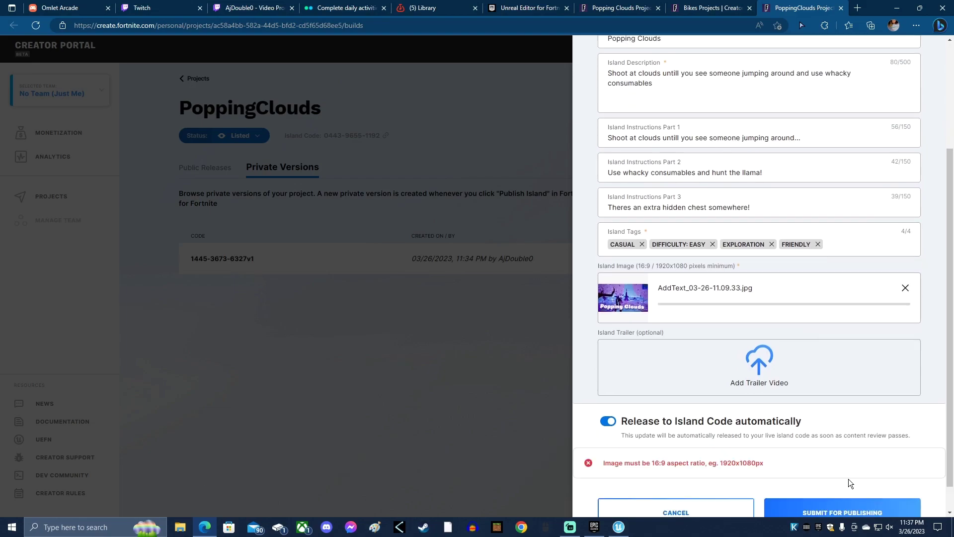
pyautogui.scroll(-1, 824, 462)
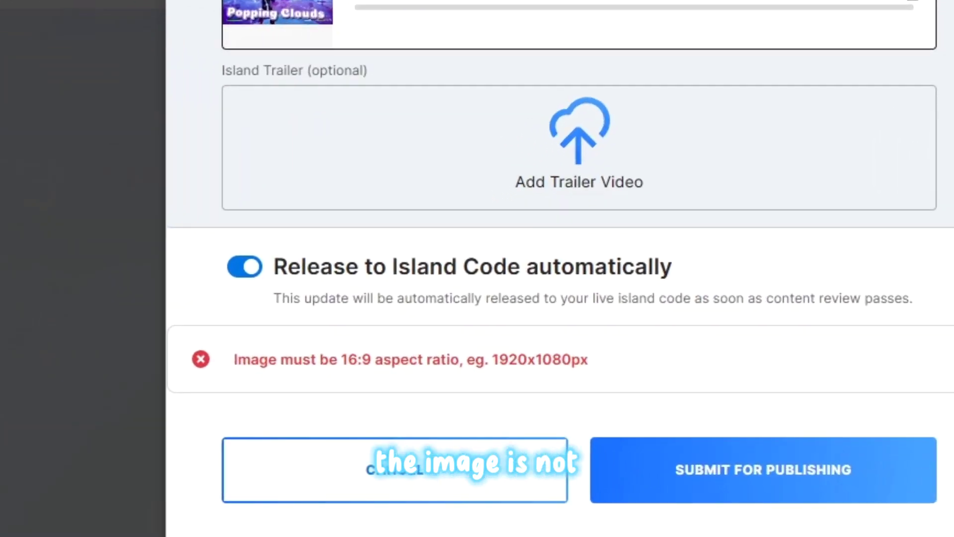
pyautogui.click(905, 257)
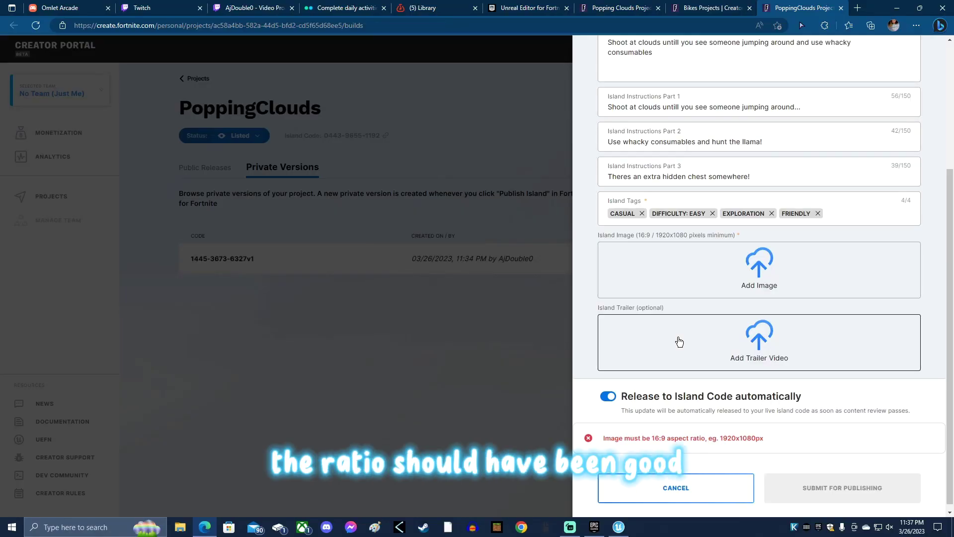
# Attach AddText_03-26-11.38.21.jpg as the island image and submit for publishing again
pyautogui.click(758, 270)
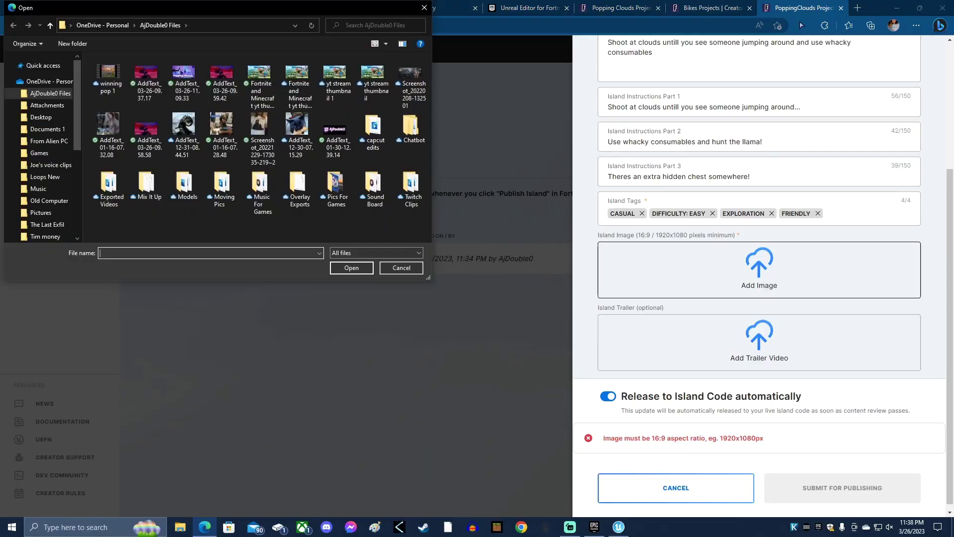
pyautogui.click(311, 25)
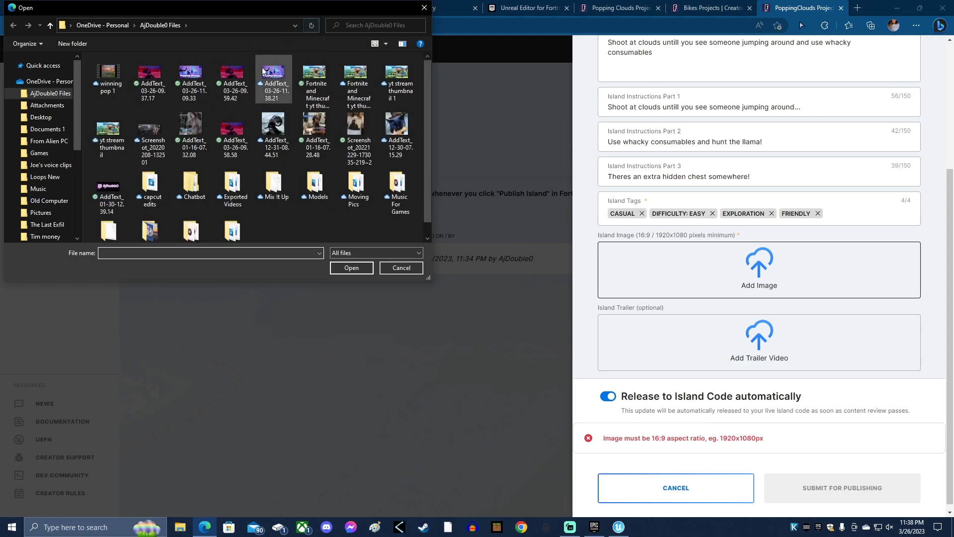
pyautogui.scroll(-1, 273, 75)
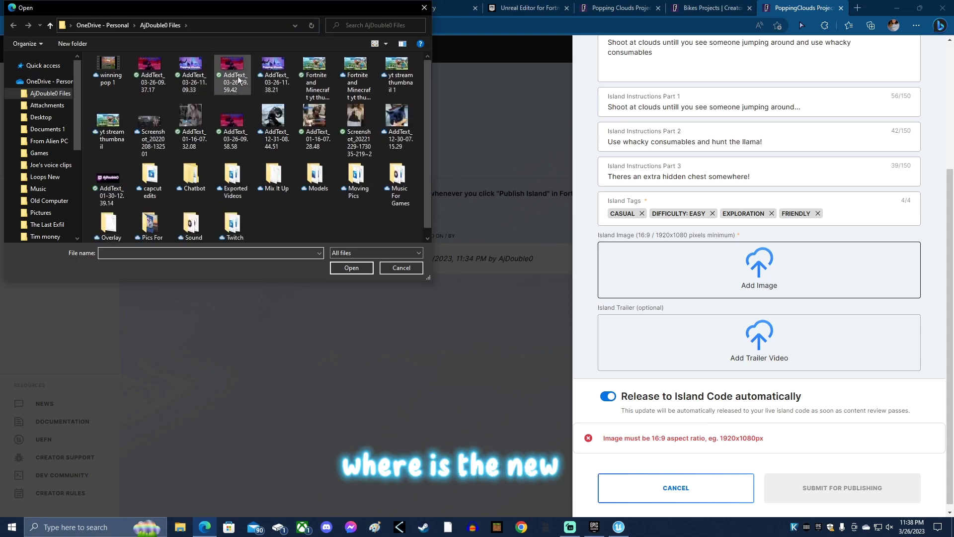
pyautogui.click(285, 76)
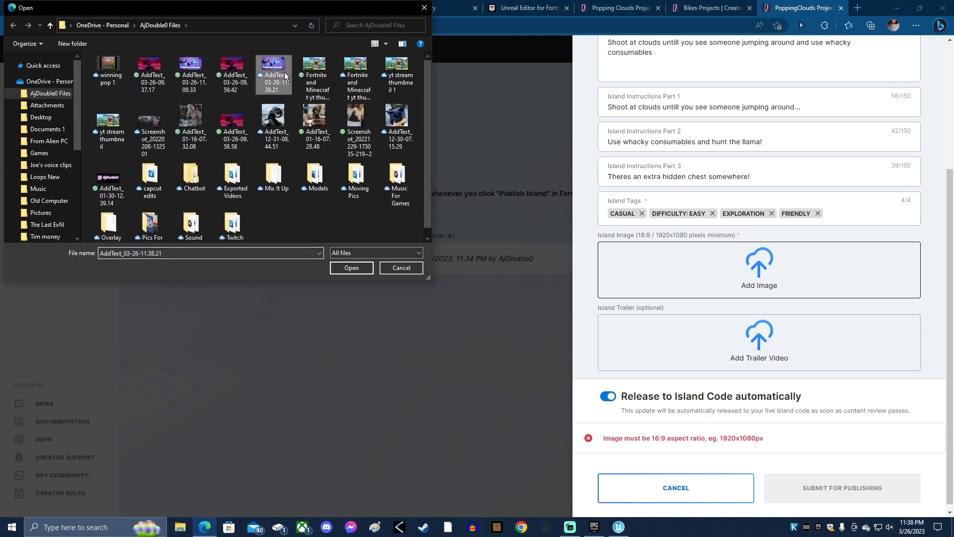
pyautogui.doubleClick(285, 76)
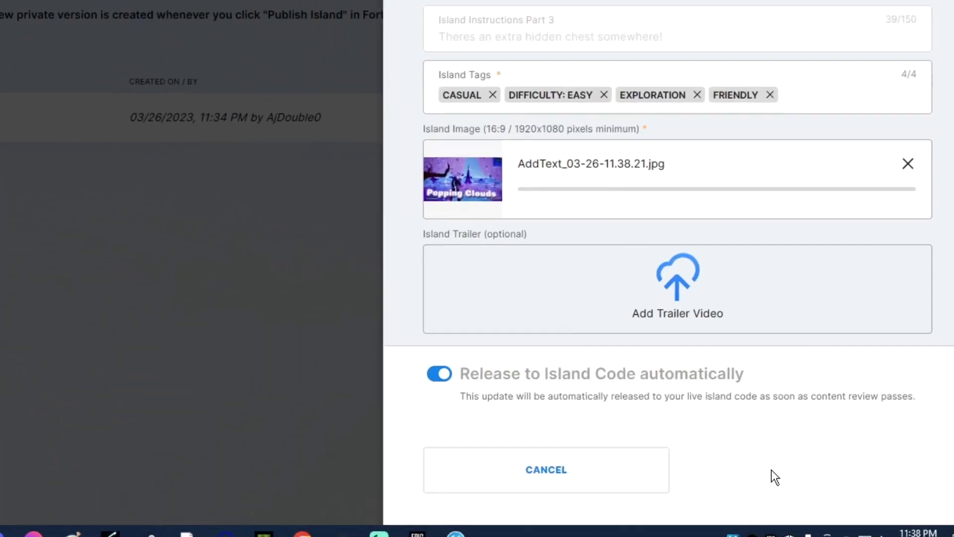
pyautogui.click(825, 477)
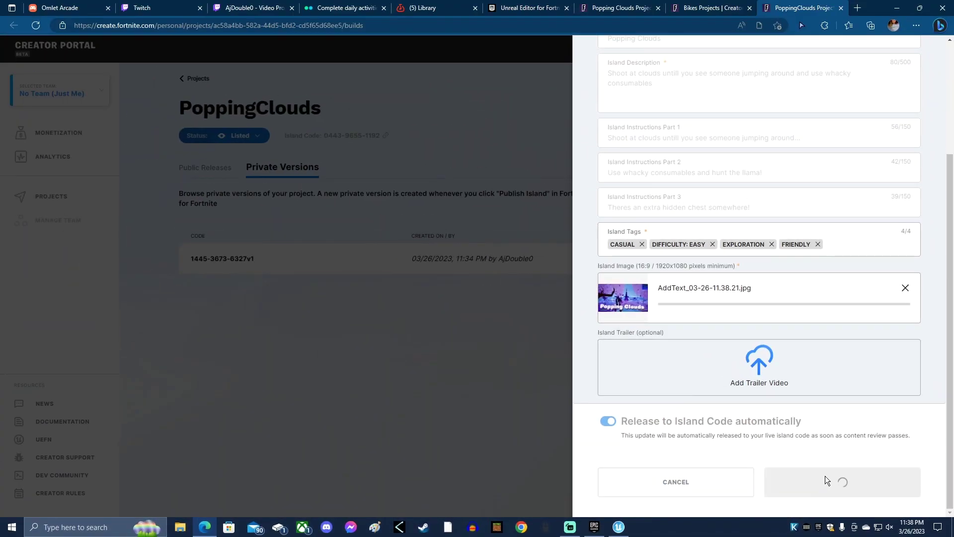